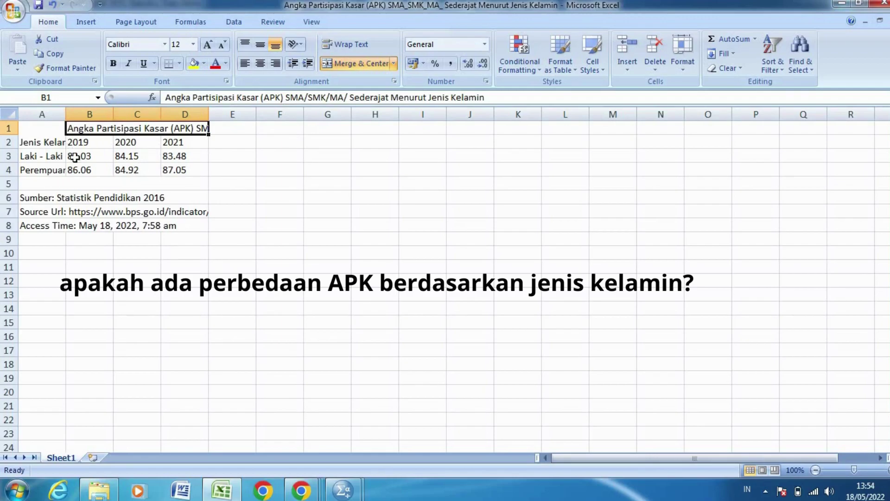
- Switch to the SPSS Data Editor and compare its empty Data View and Variable View with the APK table in Excel
left_click(353, 492)
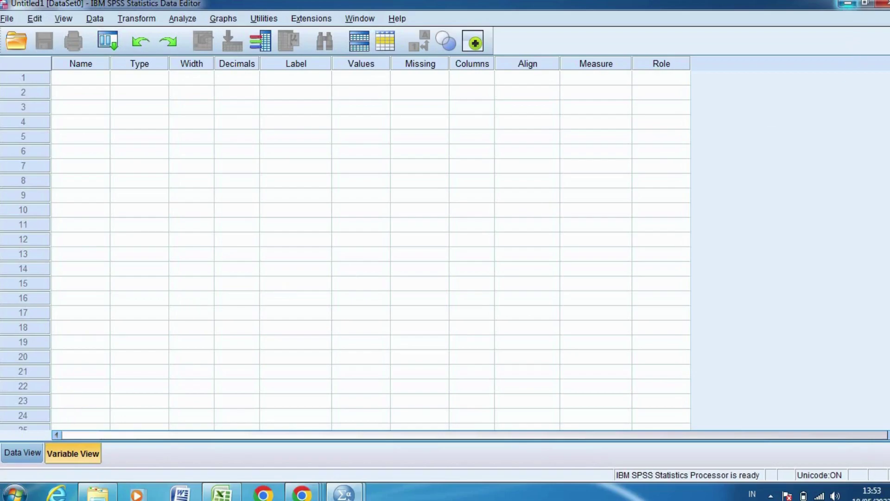
left_click(14, 453)
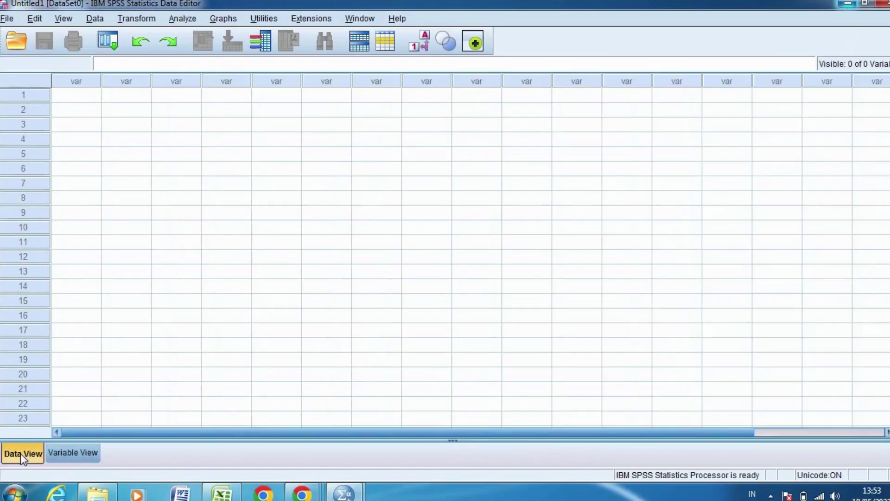
left_click(55, 452)
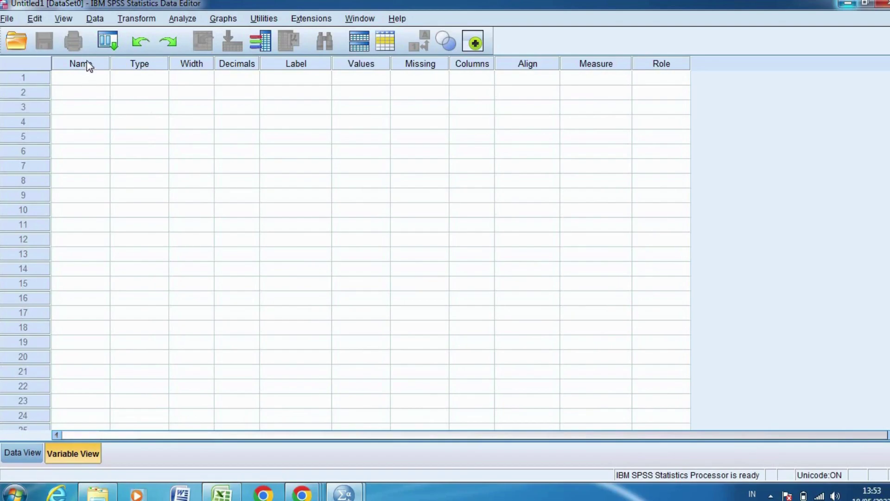
left_click(235, 490)
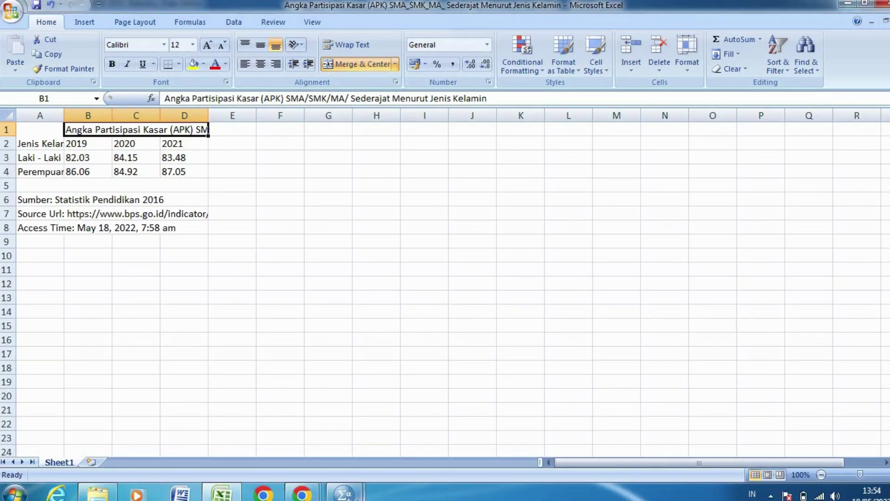
mouse_move(344, 492)
left_click(304, 437)
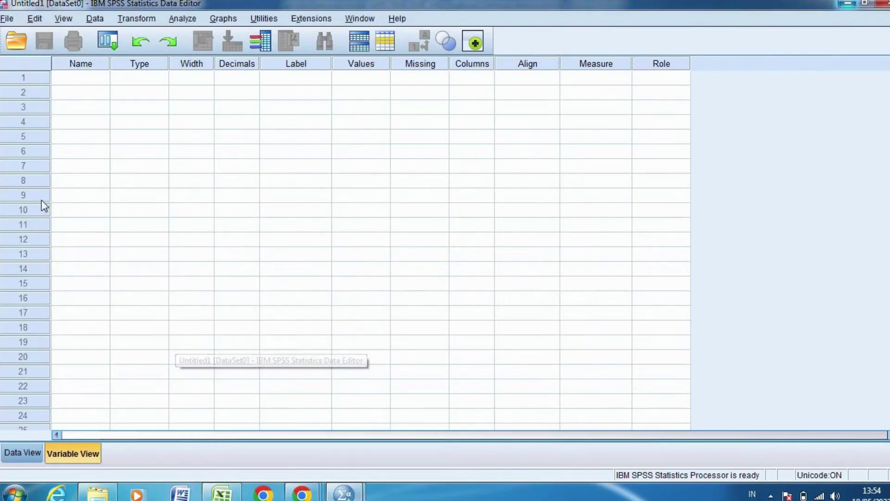
- Define three variables named angka, gender and tahun in the first three rows of the Variable View
left_click(97, 77)
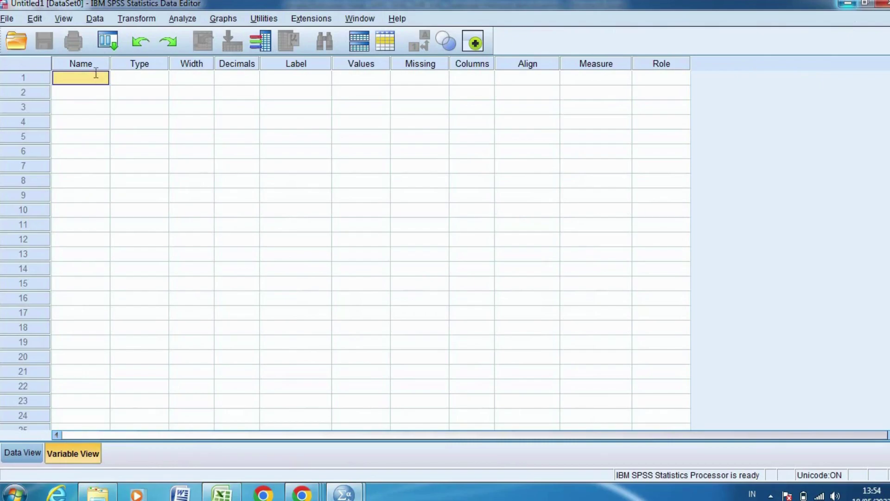
type("ab")
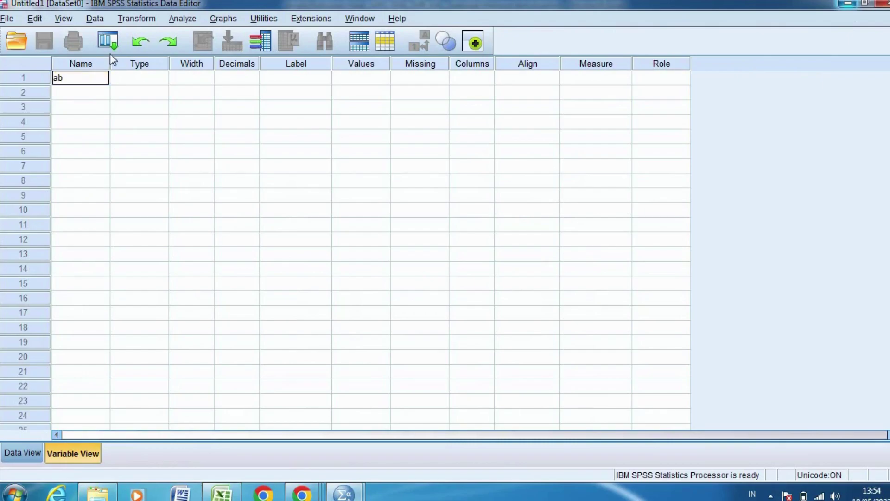
type("ng")
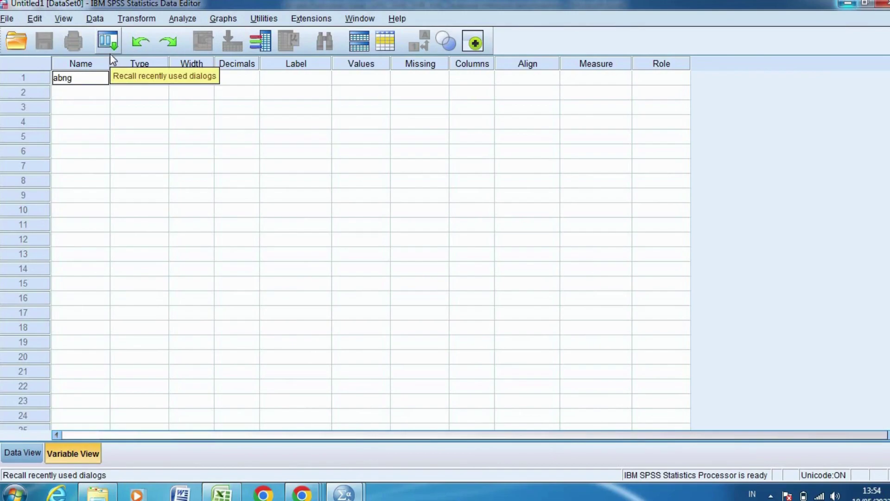
key("BackSpace")
key("BackSpace")
key("BackSpace")
type("ngka")
key("Return")
type("ge")
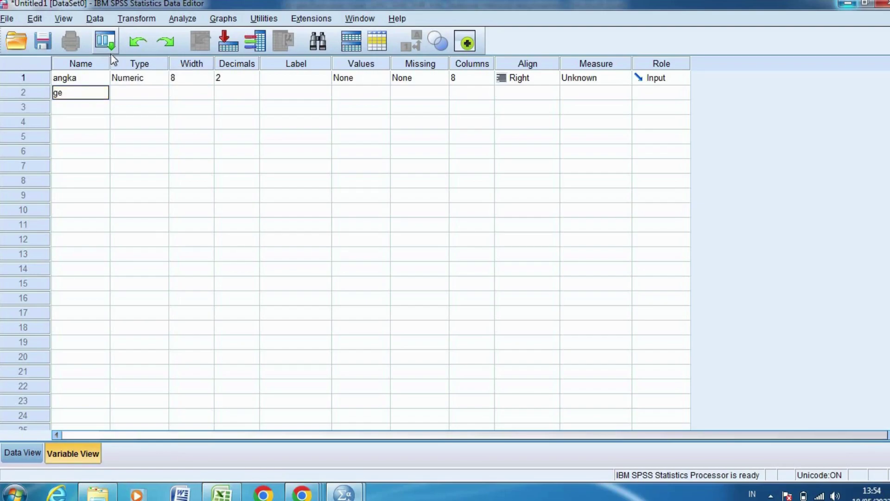
type("nder")
key("Return")
type("tahun")
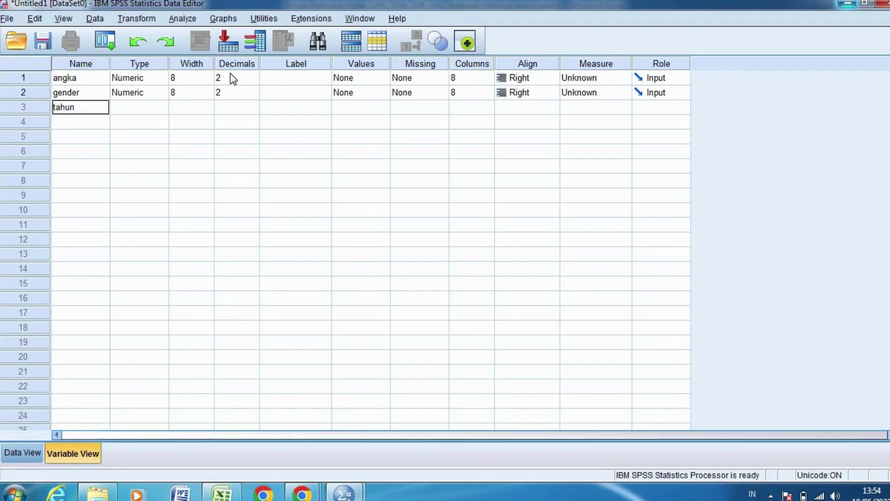
- Set the decimals of the angka, gender and tahun variables to 0
left_click(241, 80)
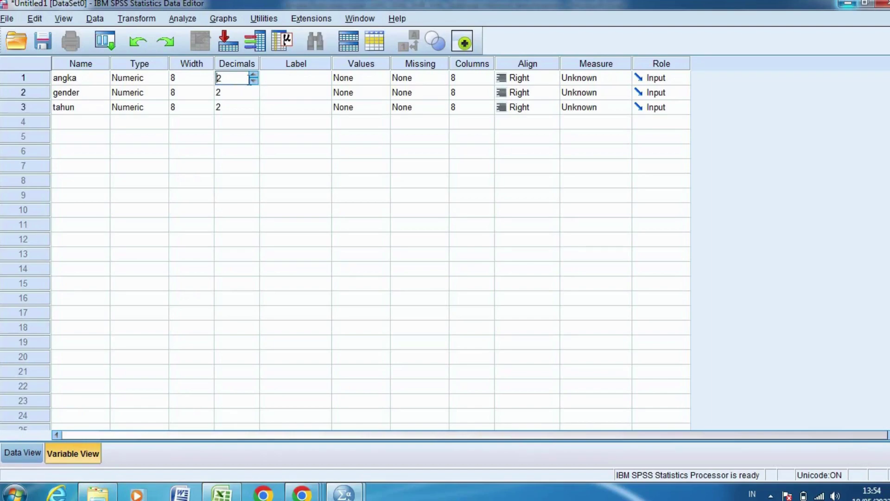
left_click(254, 82)
left_click(254, 82)
left_click(249, 94)
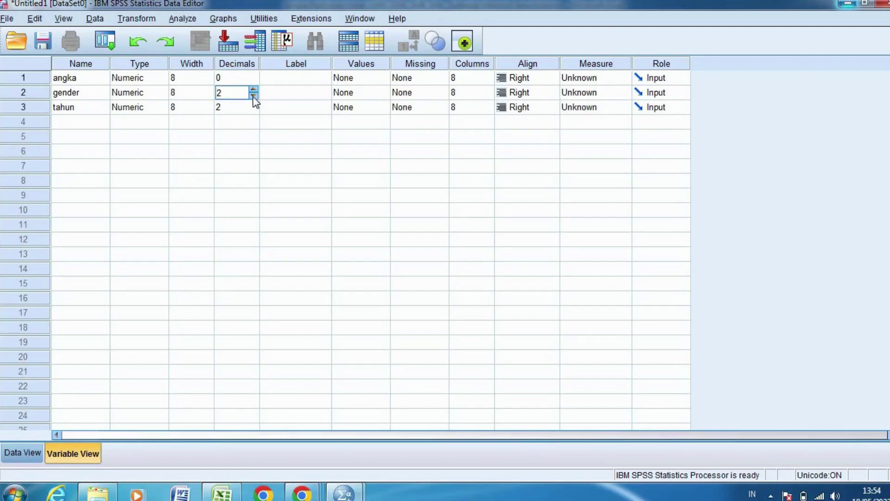
left_click(253, 96)
left_click(253, 96)
left_click(250, 109)
left_click(253, 110)
left_click(253, 110)
- Switch to the Excel workbook and copy the full title text of cell B1 for use as the angka label
left_click(319, 78)
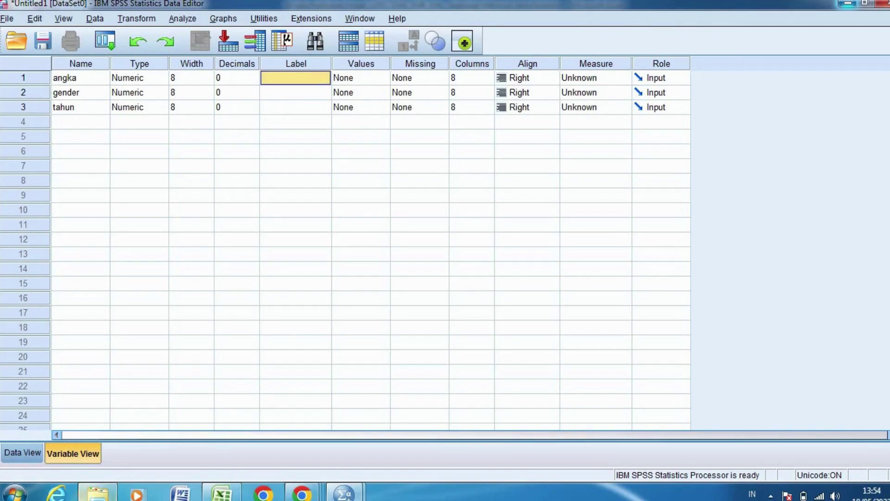
left_click(221, 493)
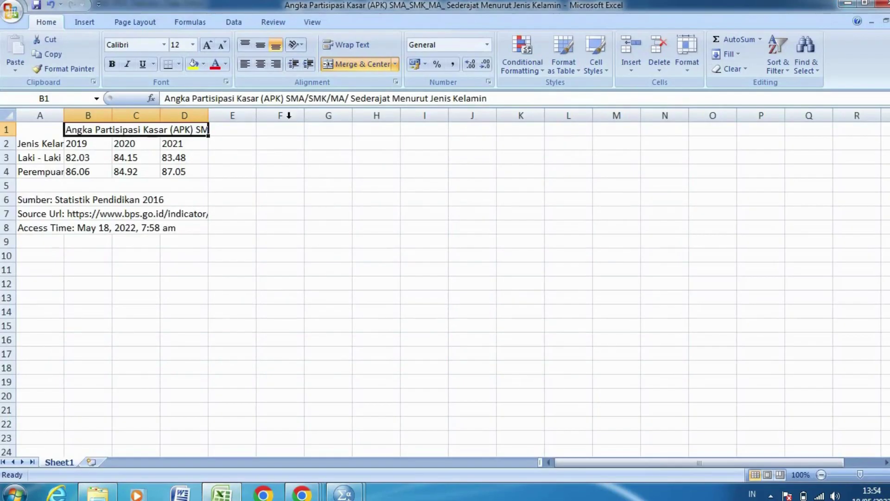
left_click(346, 99)
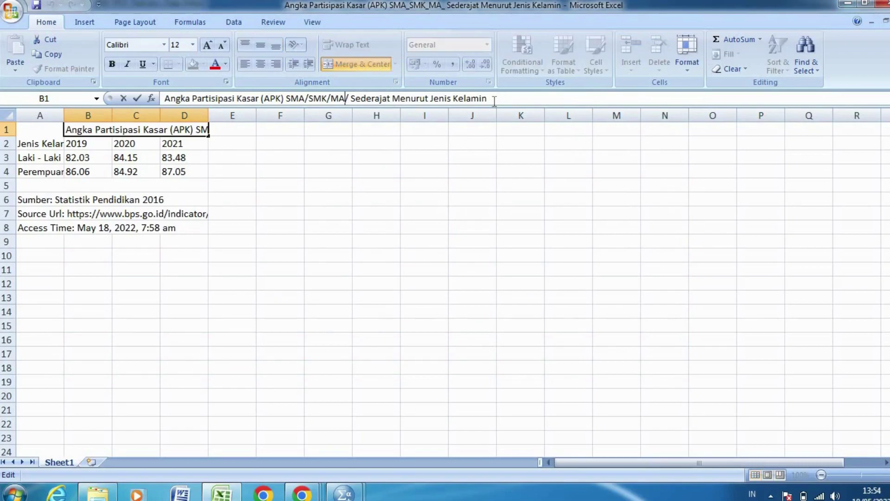
left_click_drag(493, 99, 164, 98)
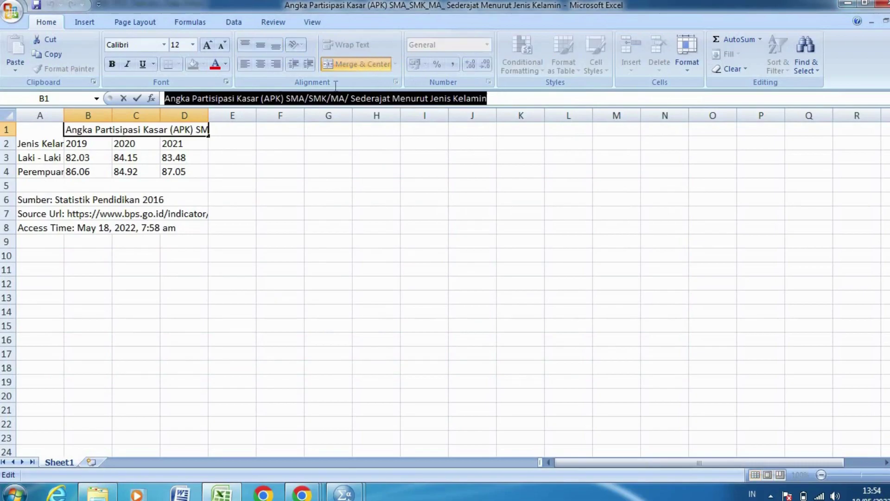
right_click(278, 99)
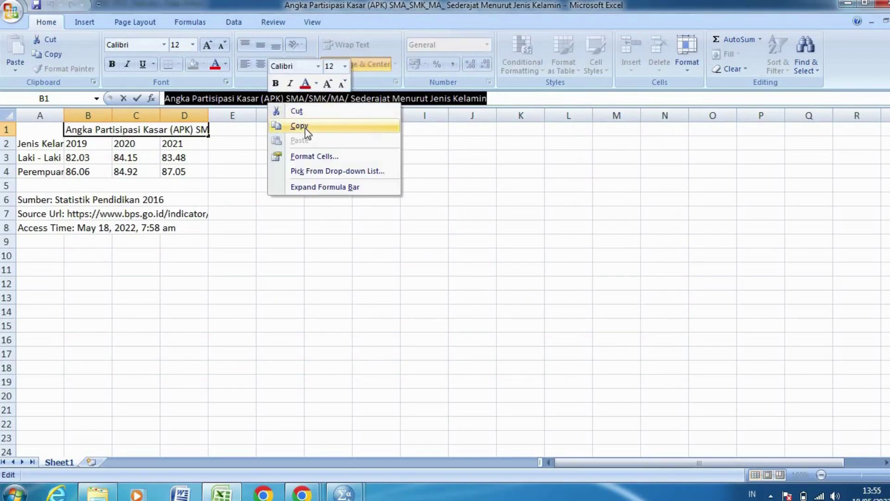
left_click(299, 125)
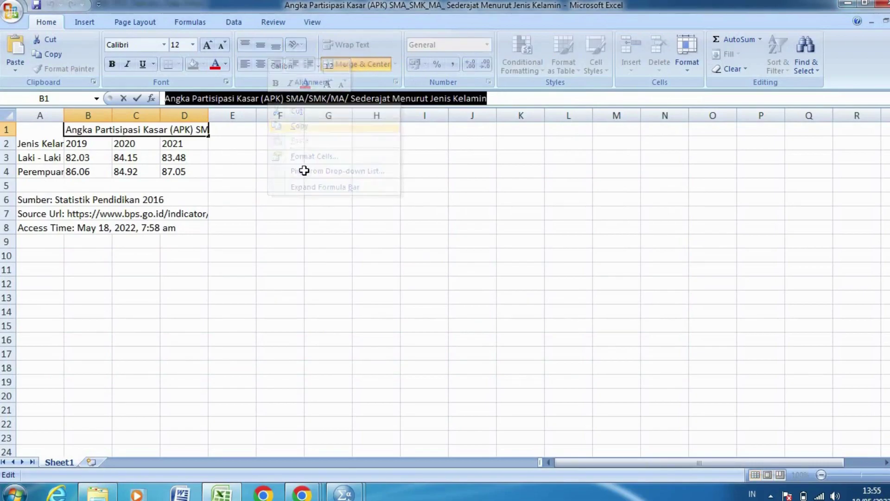
- Return to the SPSS Data Editor and paste the copied title as the label of the angka variable
left_click(336, 494)
left_click(308, 414)
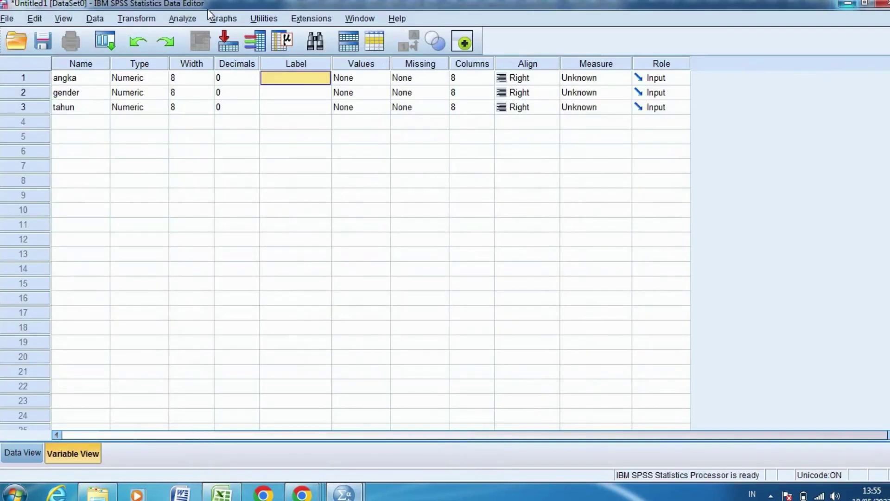
right_click(299, 80)
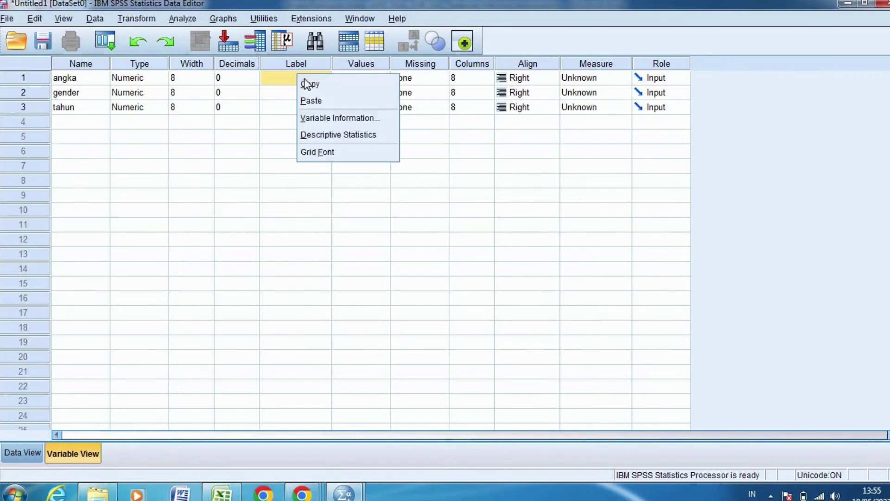
left_click(323, 101)
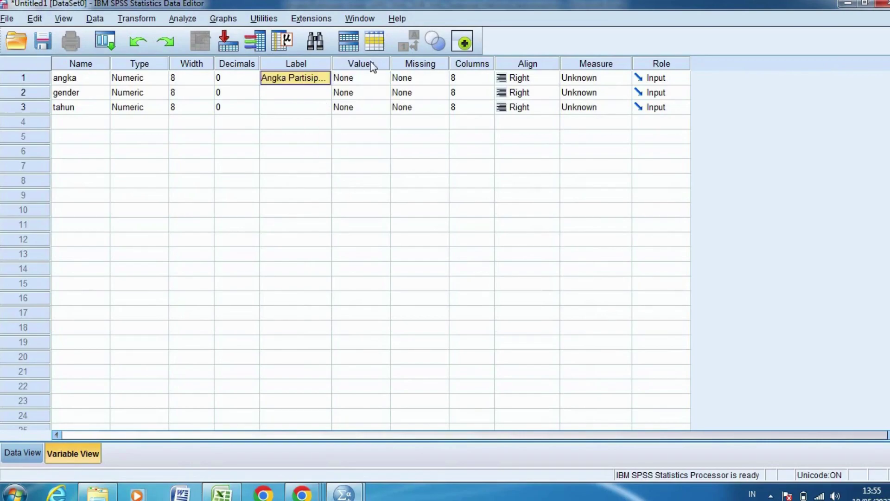
- Define value labels for the gender variable: 1 = laki-laki and 2 = perempuan
left_click(371, 91)
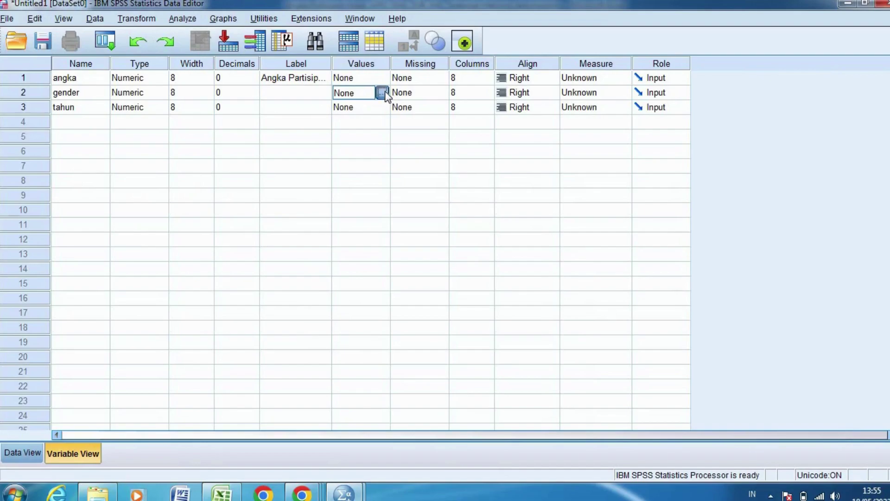
left_click(384, 92)
type("1")
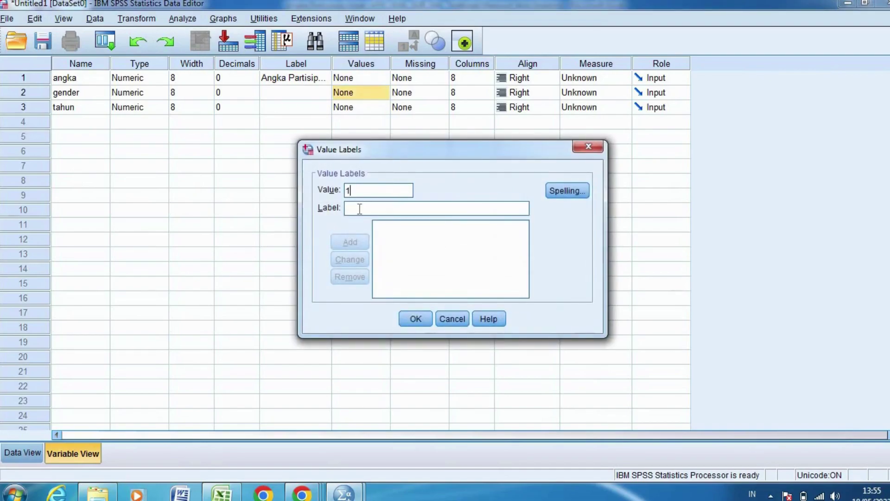
left_click(359, 209)
type("laki")
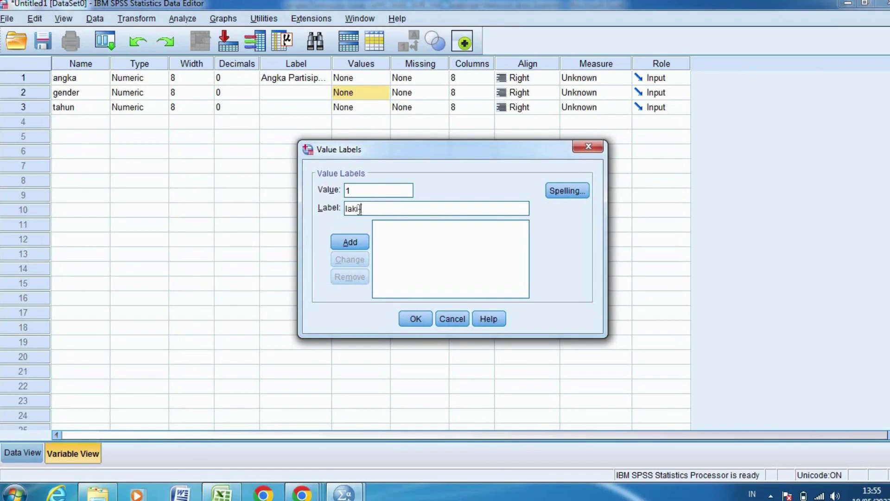
type("-laki")
left_click(354, 240)
type("2")
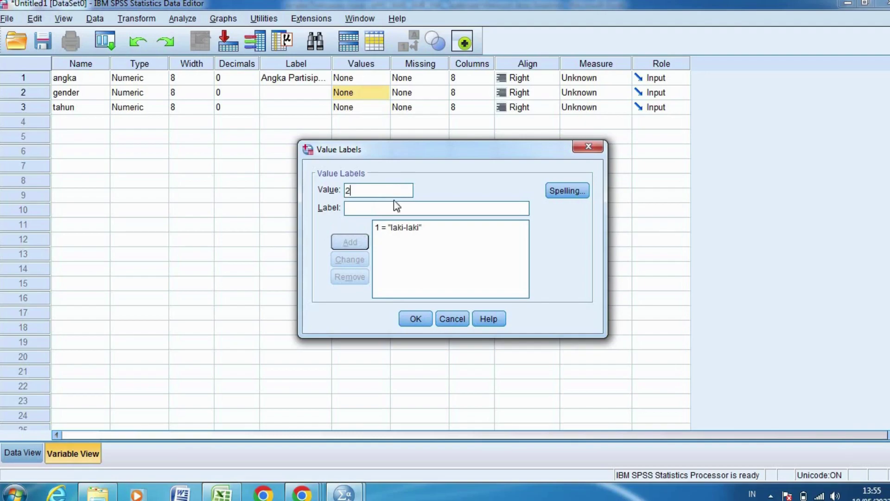
type("p")
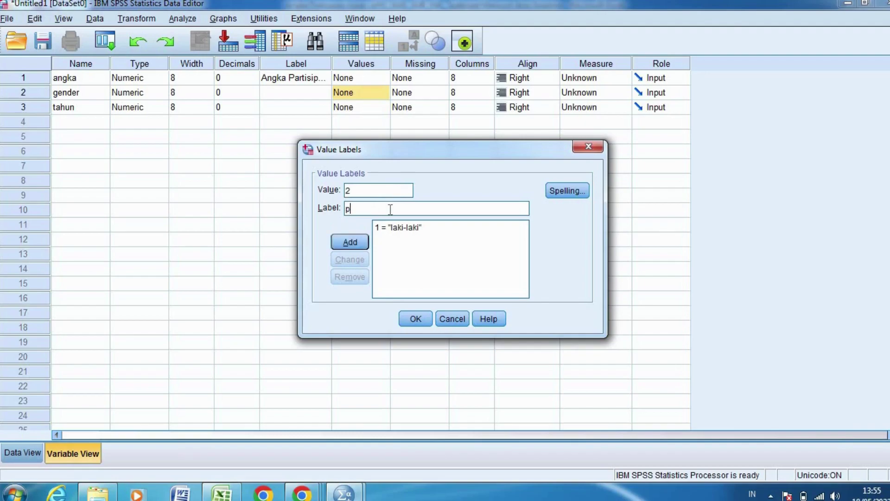
type("erempuan")
left_click(349, 242)
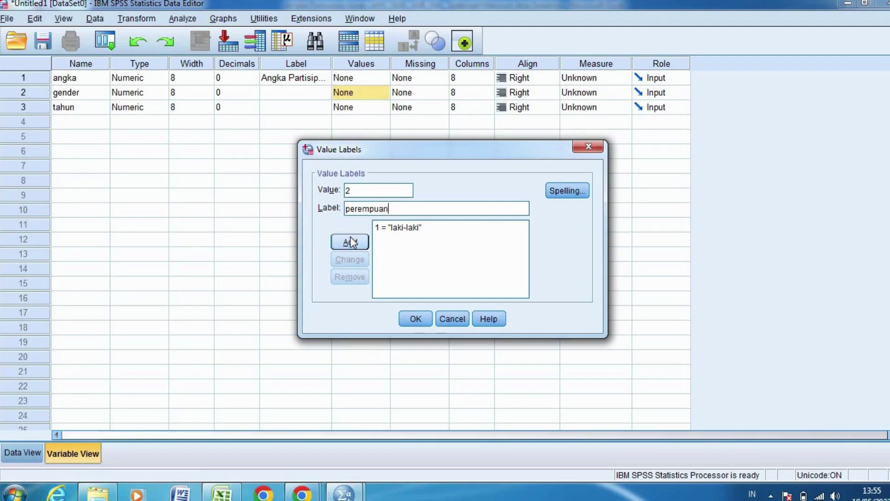
left_click(422, 325)
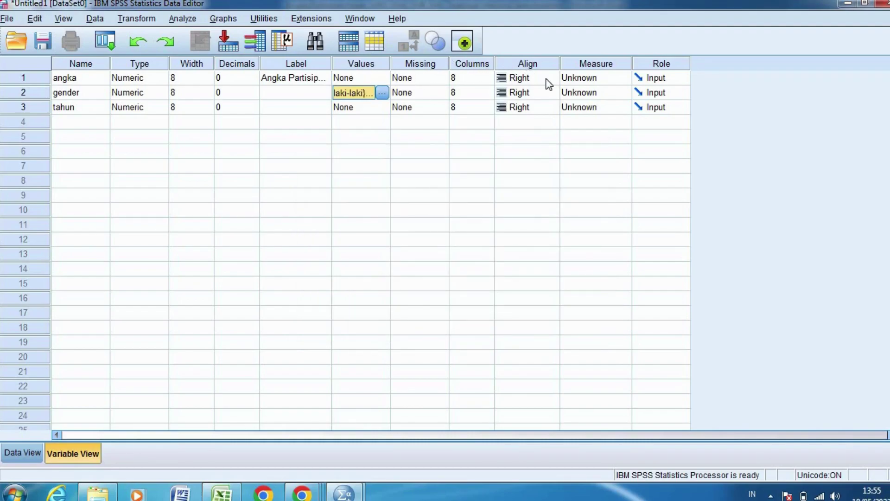
- Set the measurement level to Scale for angka, Nominal for gender and Scale for tahun
left_click(615, 78)
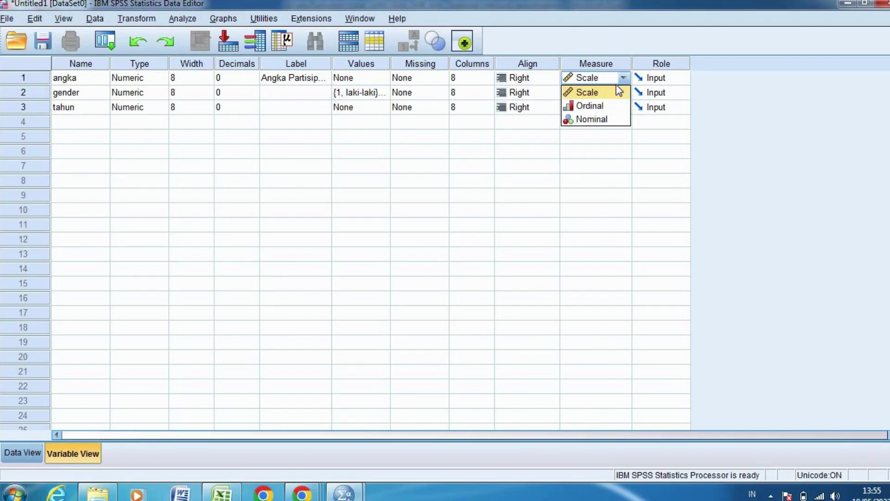
left_click(599, 94)
left_click(610, 95)
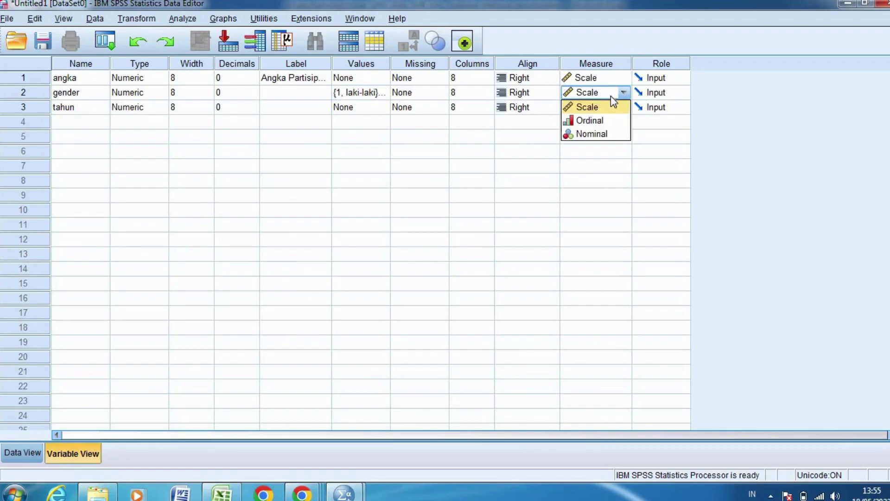
left_click(600, 134)
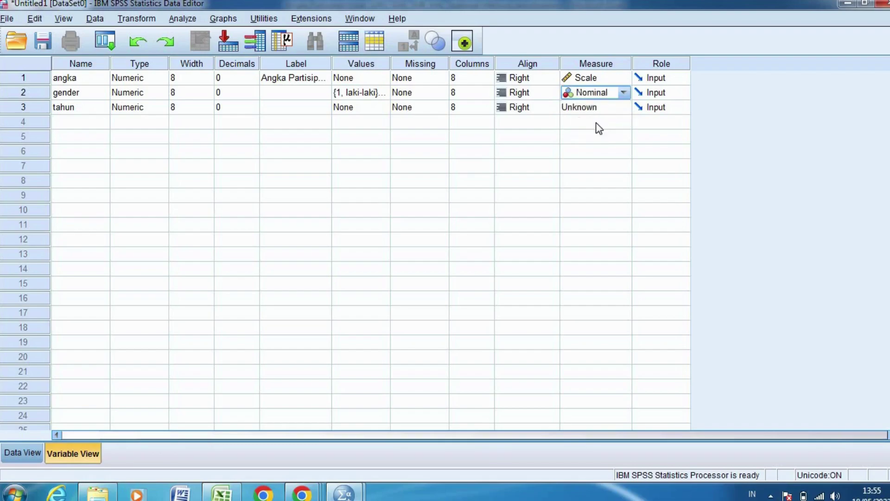
left_click(596, 110)
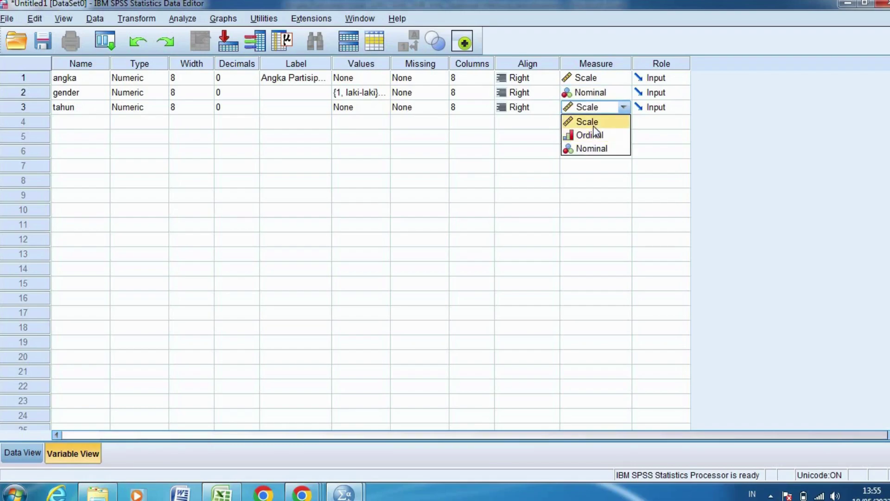
left_click(593, 122)
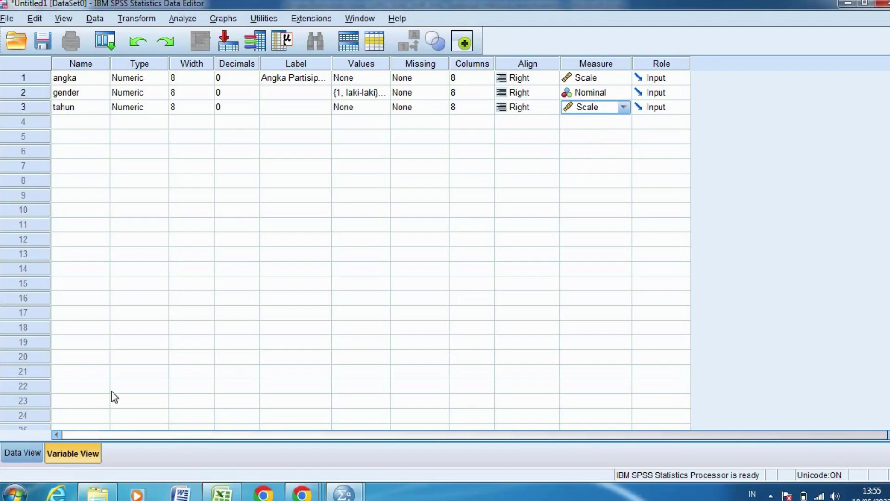
- Show the empty data grid, switch to the Excel workbook and copy the 2019 Laki - Laki value from cell B3
left_click(15, 451)
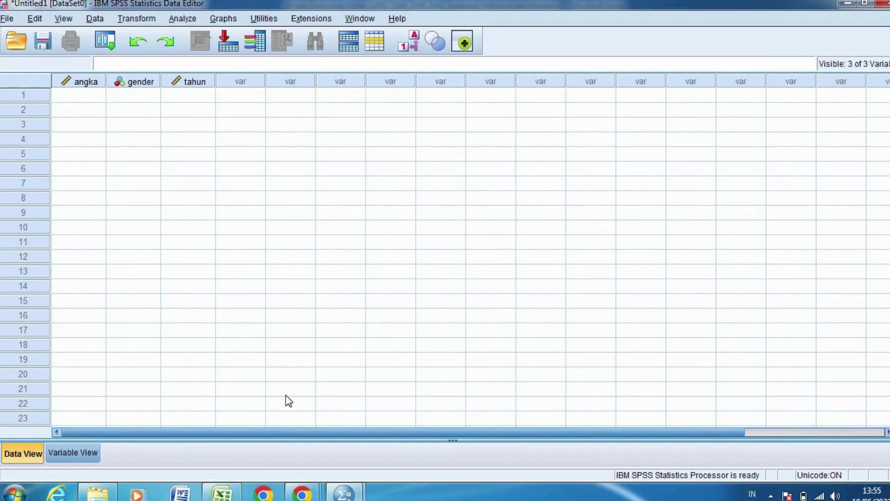
left_click(221, 493)
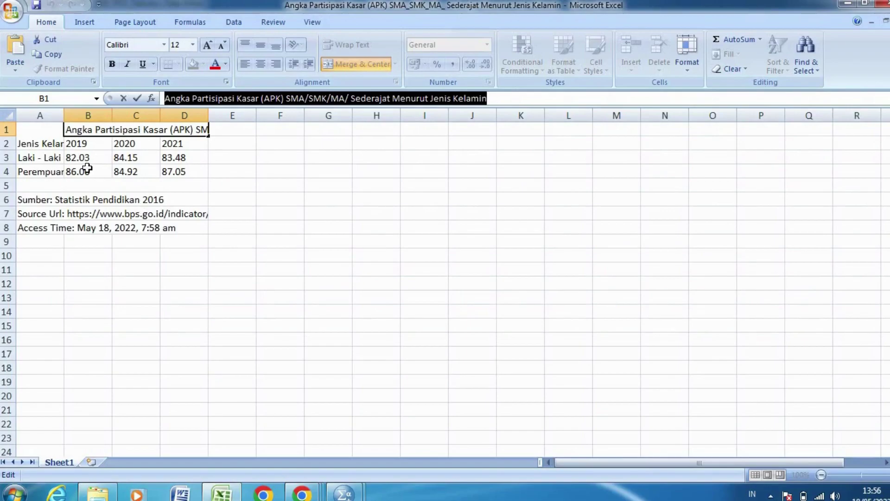
left_click(88, 159)
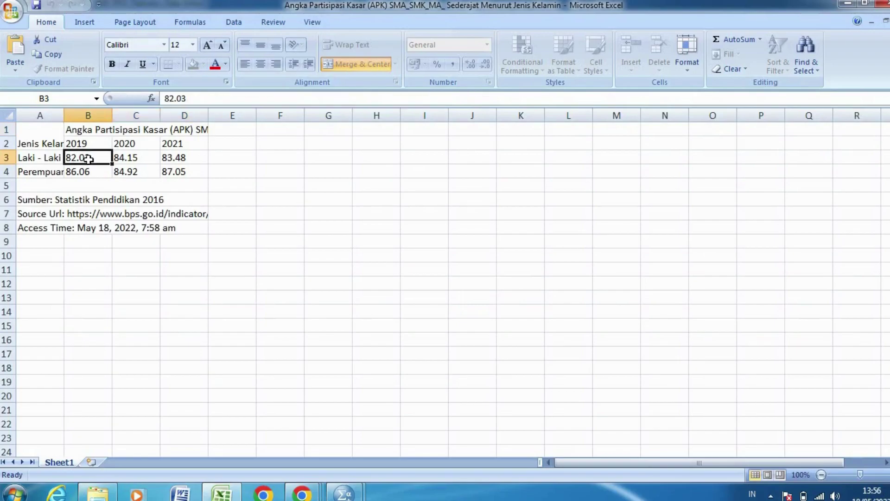
right_click(88, 159)
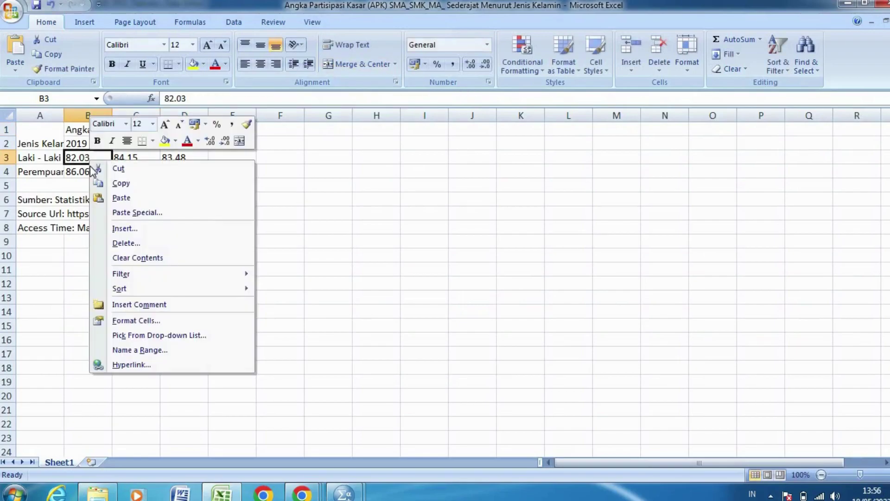
left_click(117, 185)
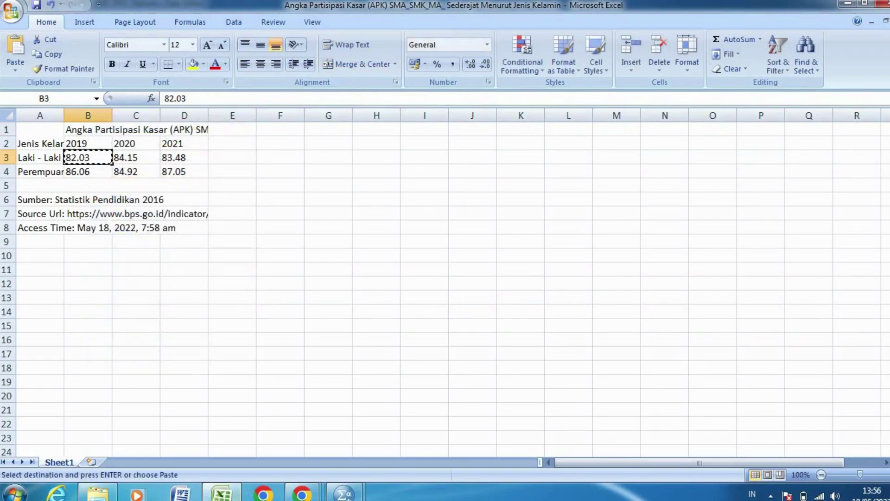
- Return to the SPSS Data Editor and paste the copied value into the first row of the angka variable
mouse_move(316, 490)
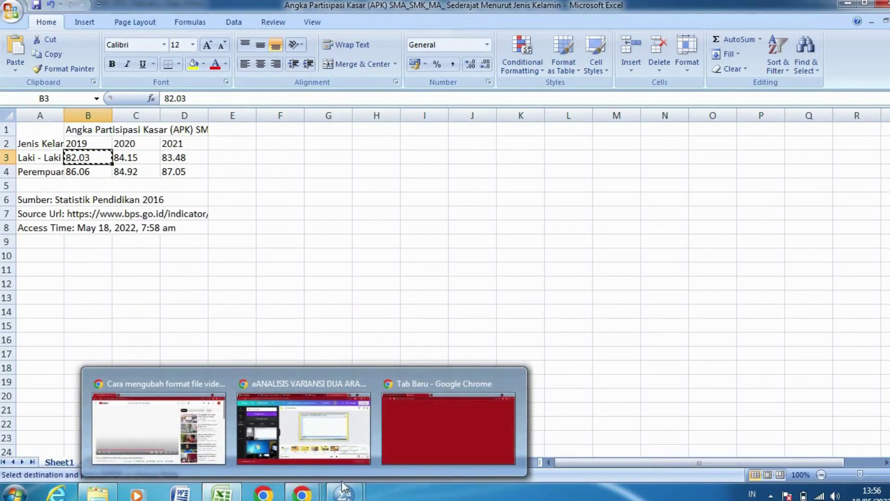
mouse_move(346, 489)
left_click(318, 448)
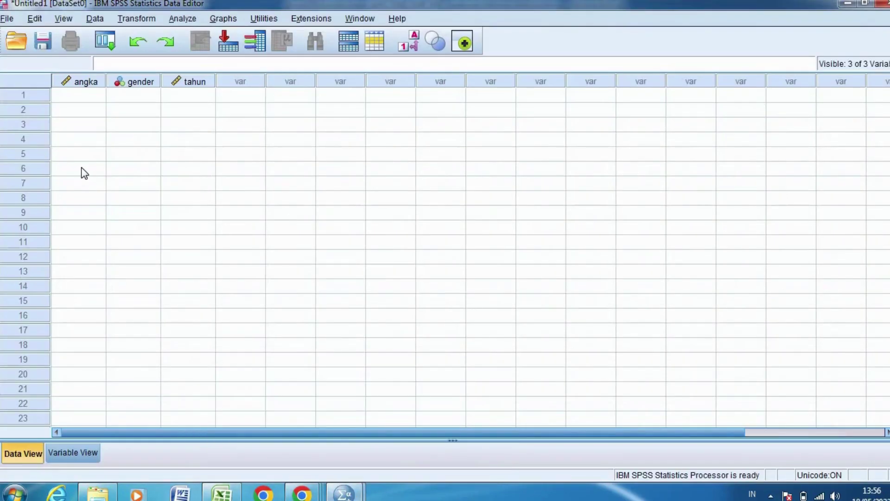
left_click(85, 94)
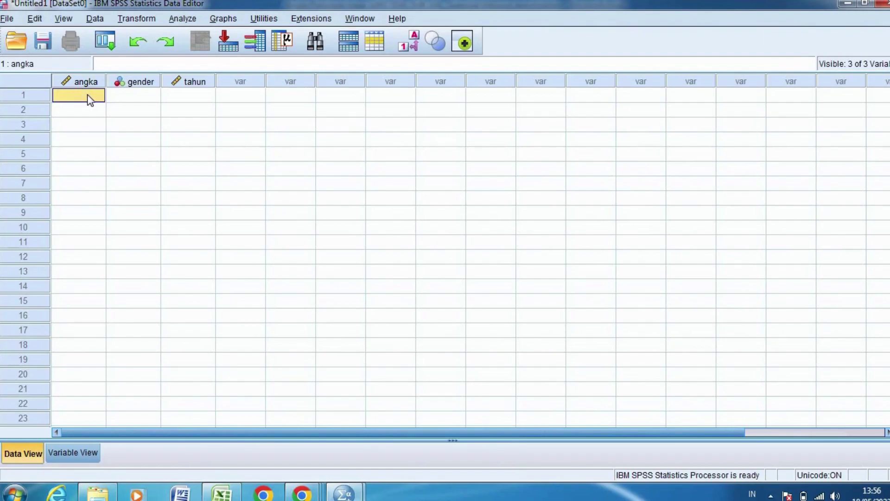
right_click(87, 94)
left_click(135, 167)
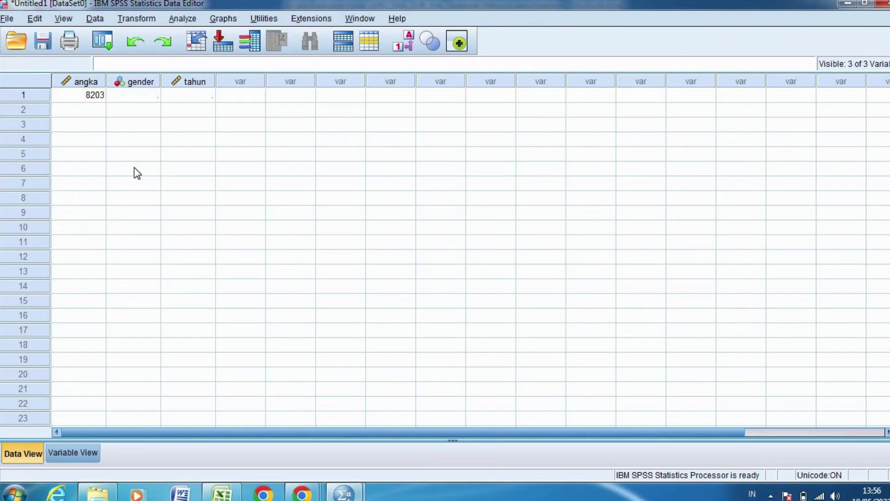
left_click(85, 104)
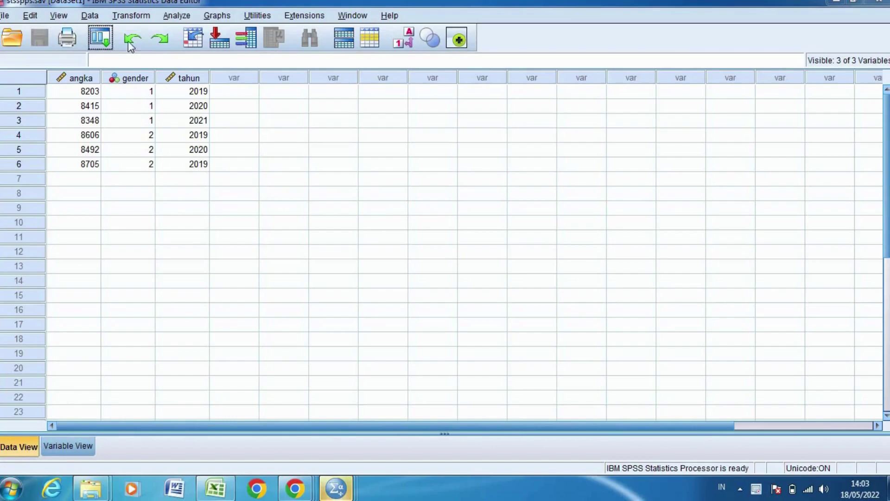
- Set up a General Linear Model Univariate analysis with Angka Partisipasi Kasar as dependent variable and gender and tahun as fixed factors
left_click(177, 16)
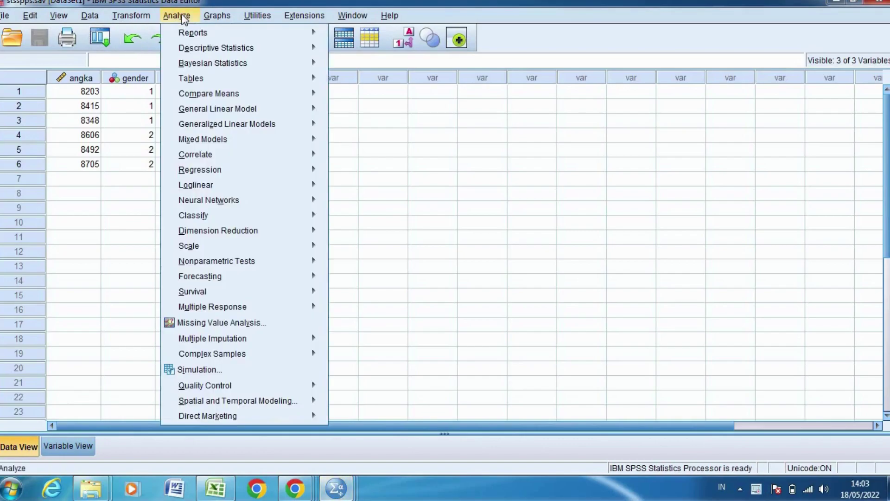
mouse_move(258, 112)
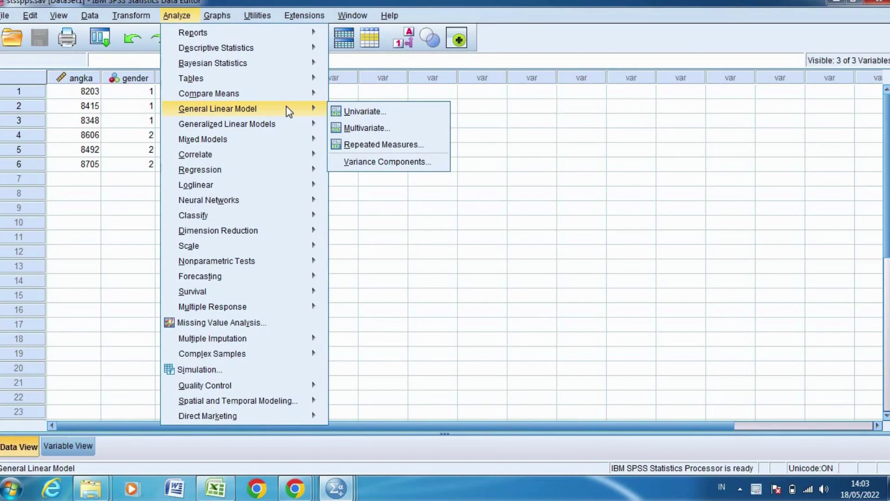
left_click(350, 112)
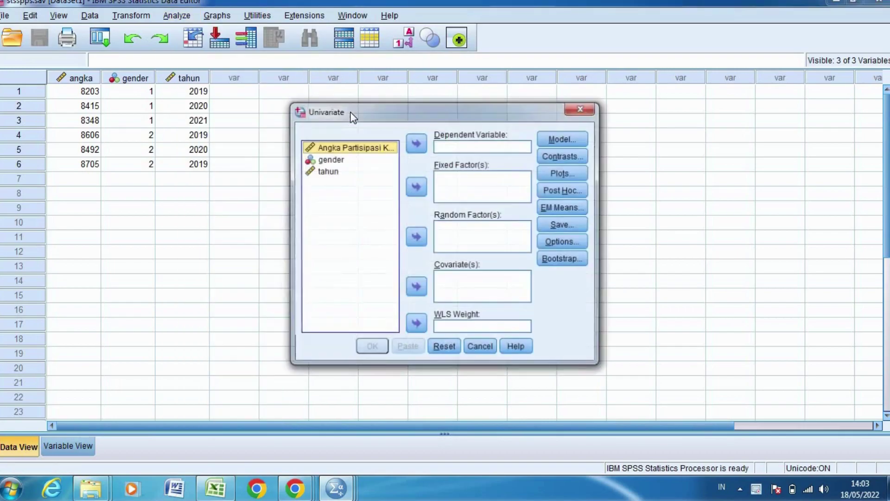
left_click(416, 144)
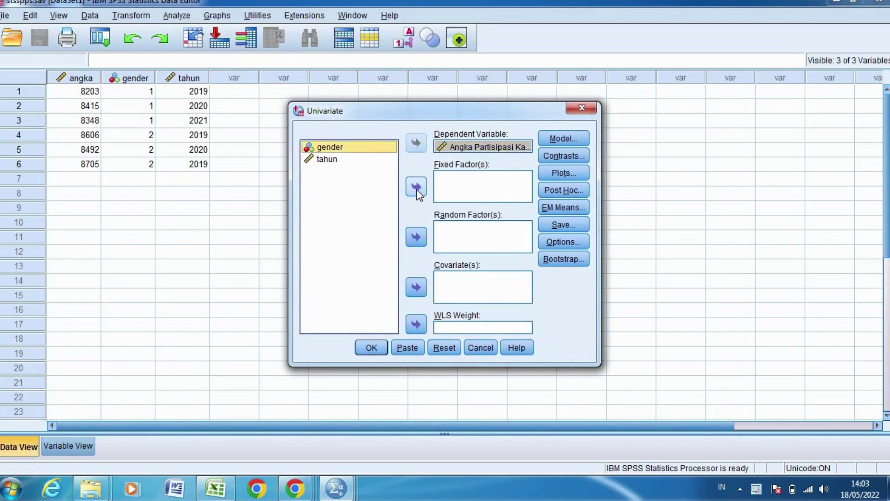
left_click(416, 189)
left_click(339, 150)
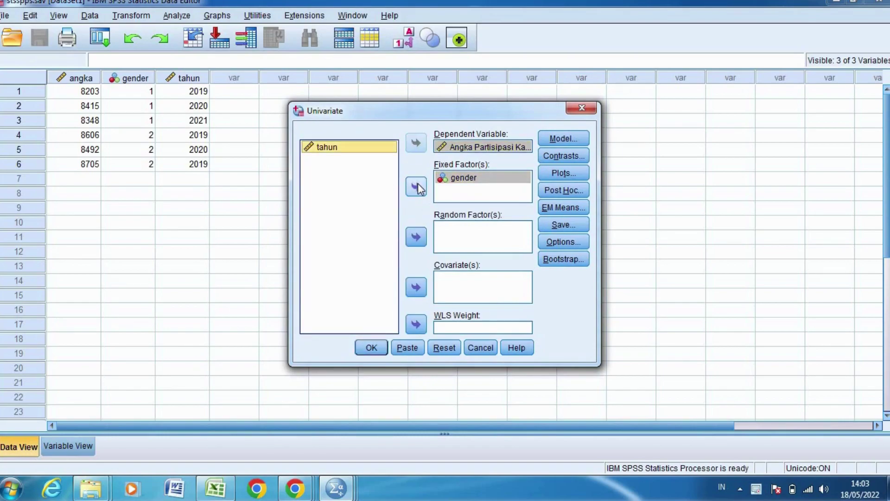
left_click(416, 187)
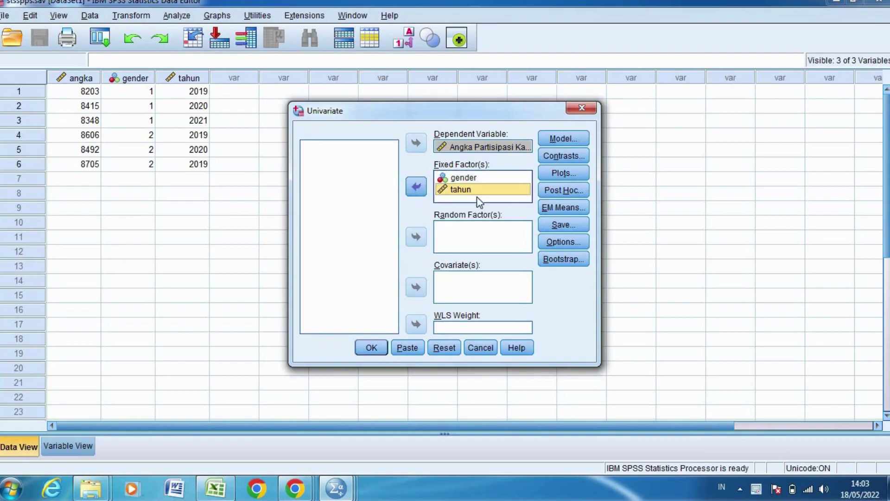
- Add two separate profile plots, one with gender and one with tahun on the horizontal axis
left_click(563, 173)
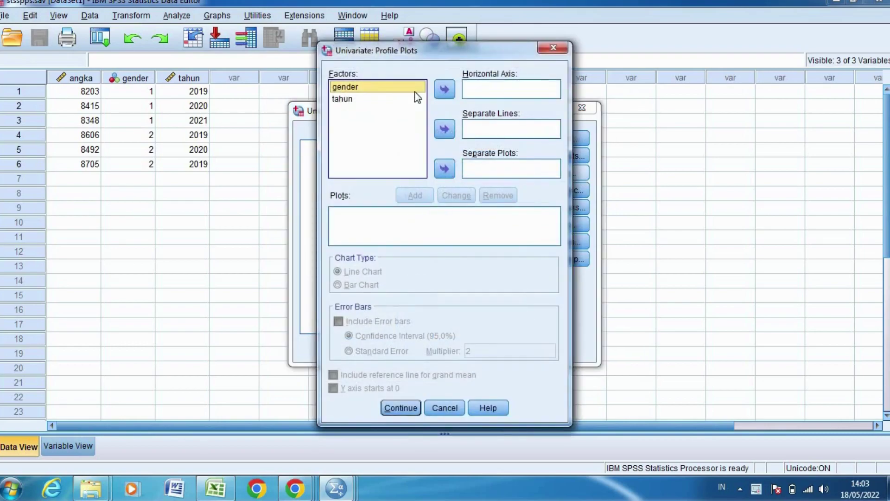
left_click(443, 90)
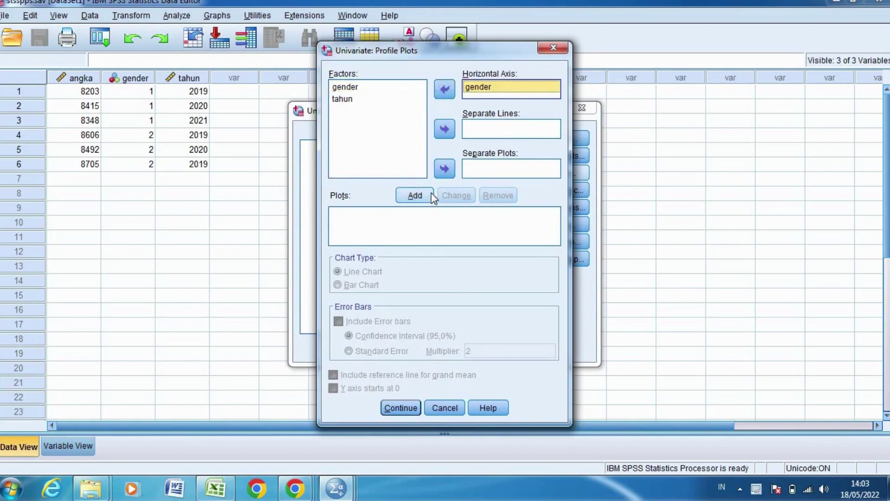
left_click(430, 195)
left_click(353, 98)
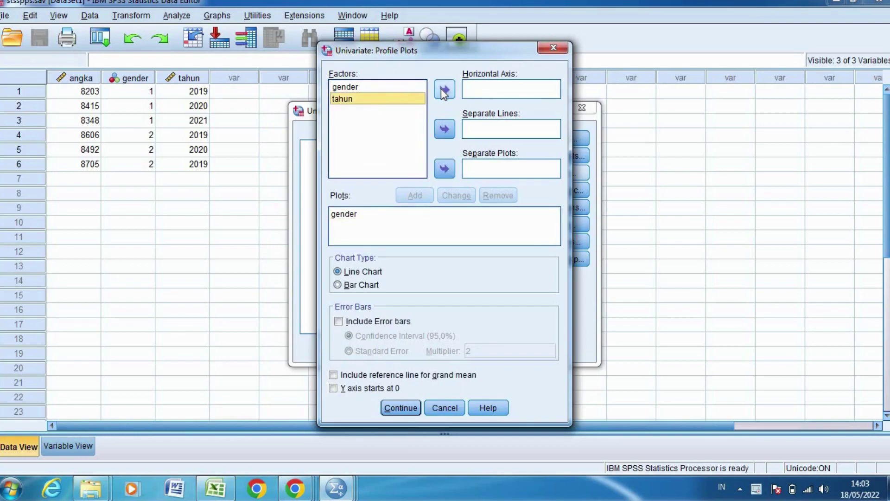
left_click(443, 90)
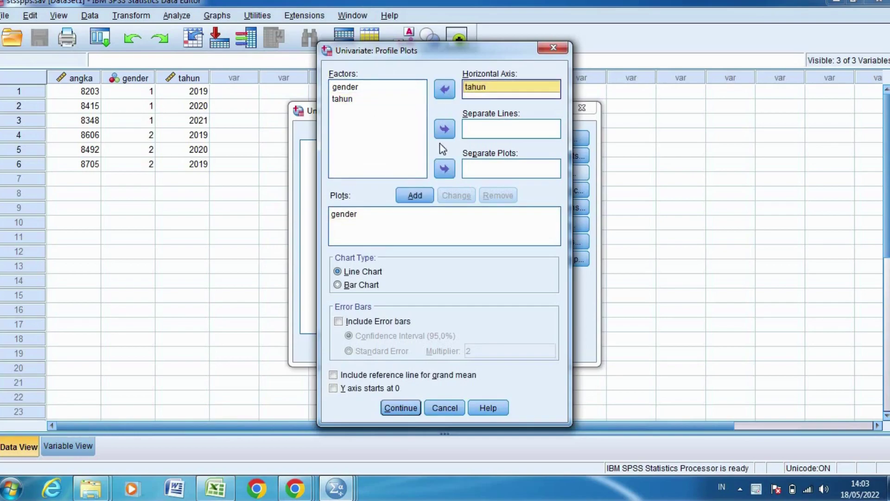
left_click(416, 197)
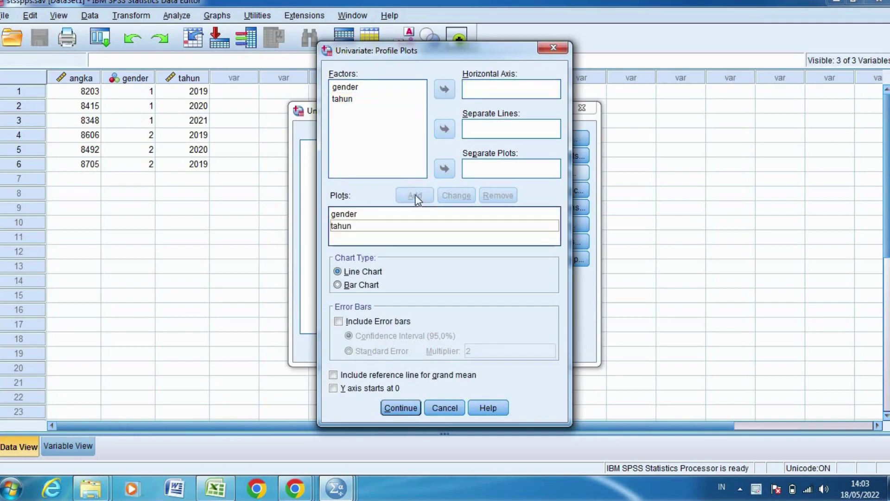
- Add a gender*tahun profile plot with gender on the horizontal axis and tahun as separate lines, and accept the plot settings
left_click(355, 98)
left_click(354, 88)
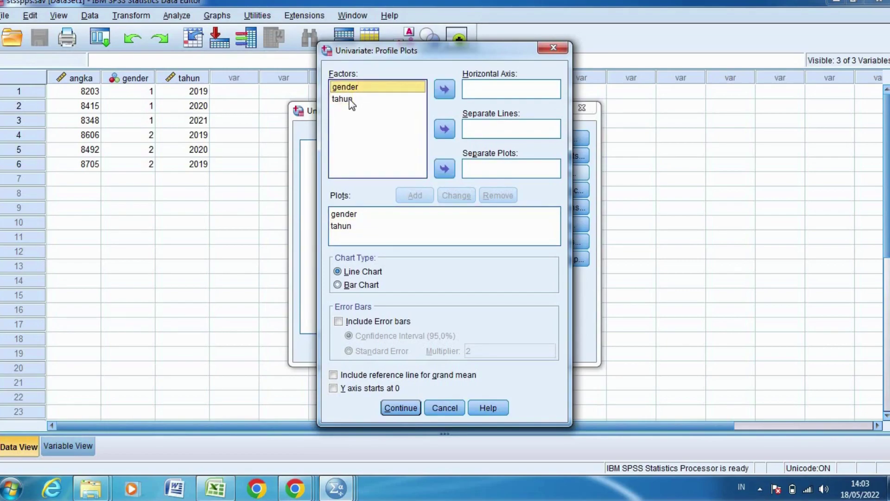
left_click(349, 98)
left_click(408, 87)
left_click(446, 88)
left_click(446, 93)
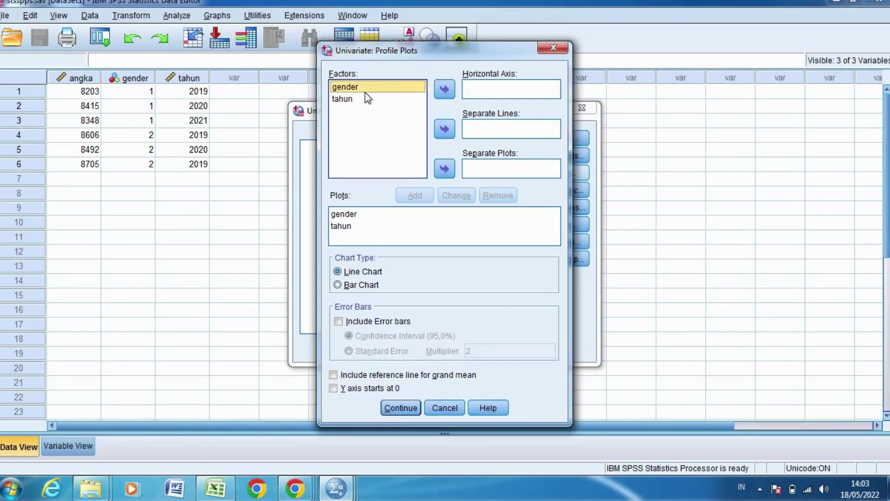
left_click(445, 95)
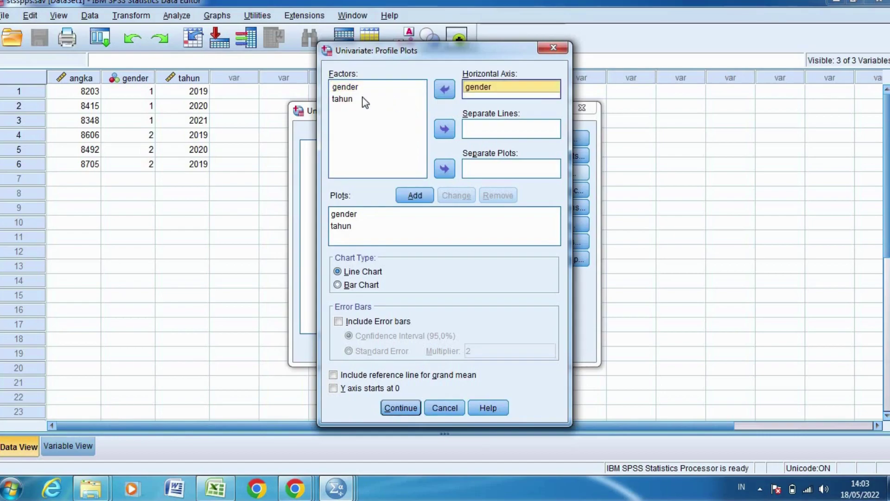
left_click(446, 125)
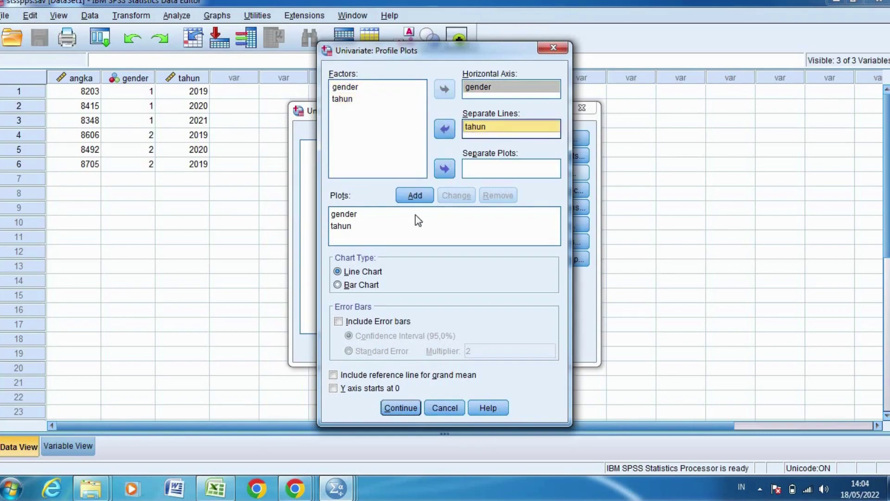
left_click(415, 195)
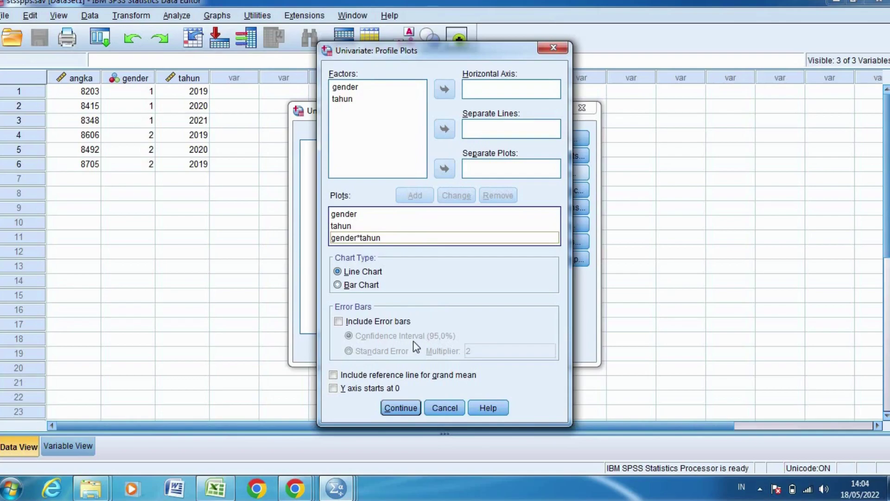
left_click(399, 409)
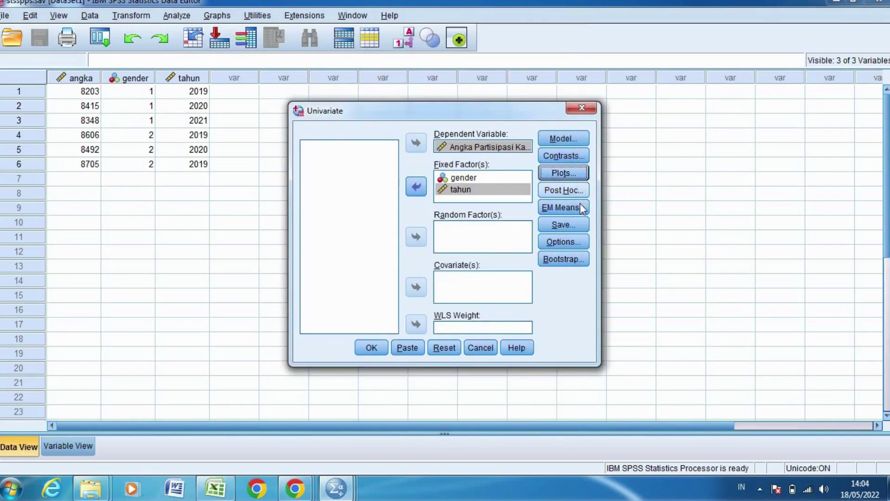
- Include descriptive statistics, estimates of effect size, homogeneity tests and the spread vs. level plot in the Univariate output options
left_click(552, 244)
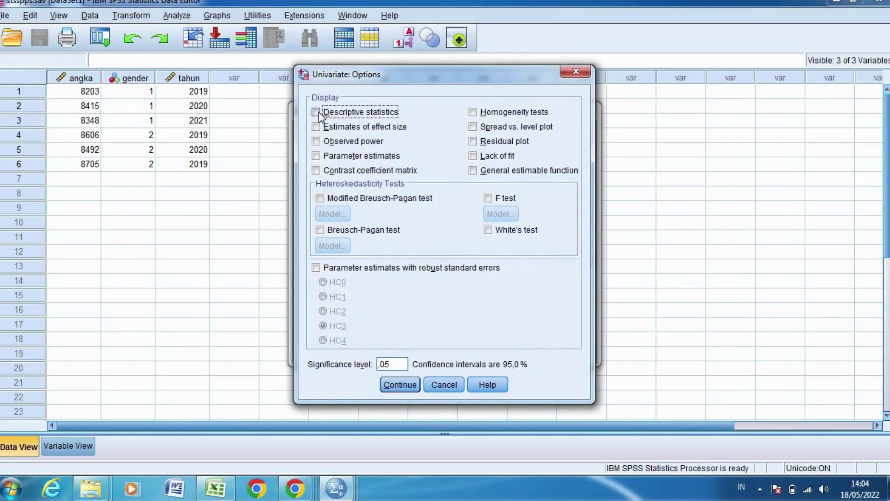
left_click(316, 112)
left_click(316, 128)
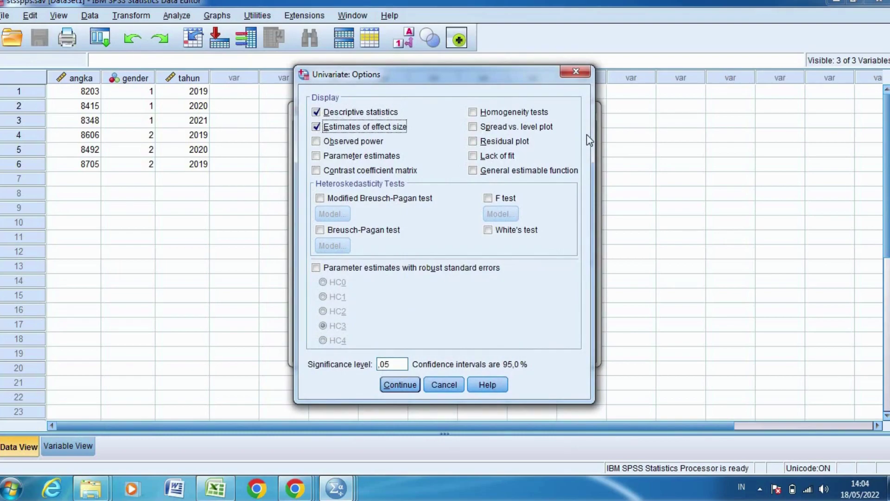
left_click(473, 112)
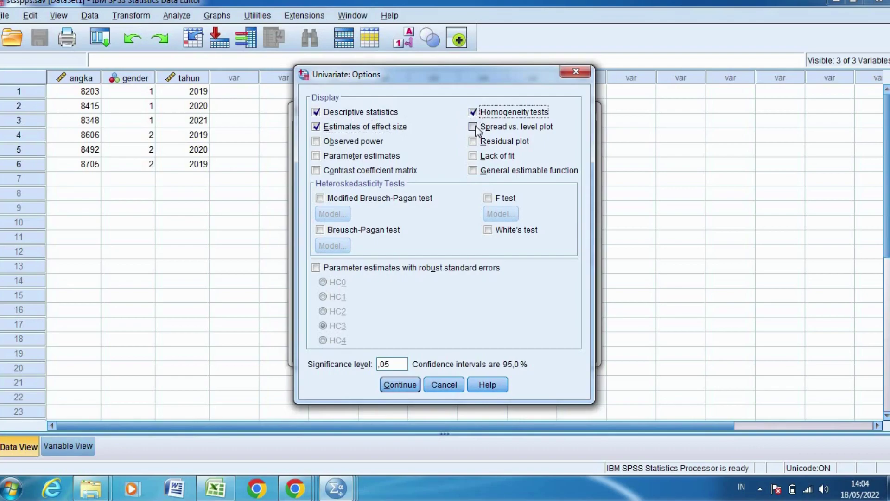
left_click(475, 128)
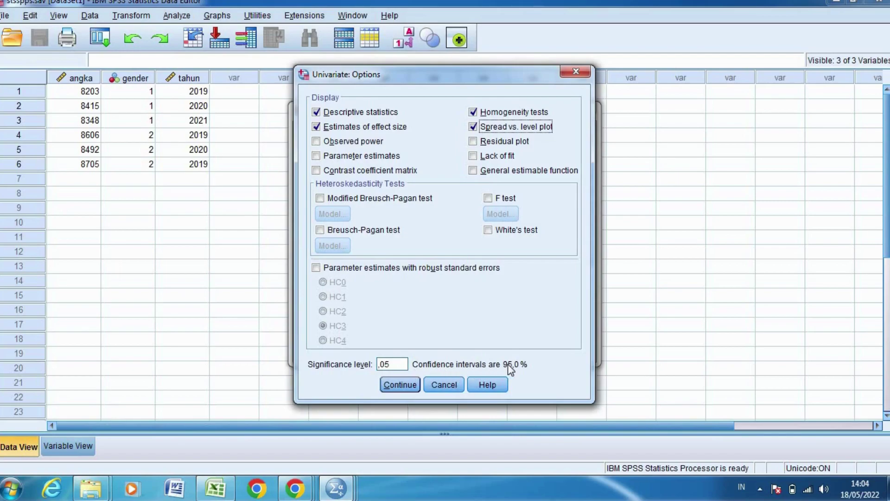
left_click(410, 385)
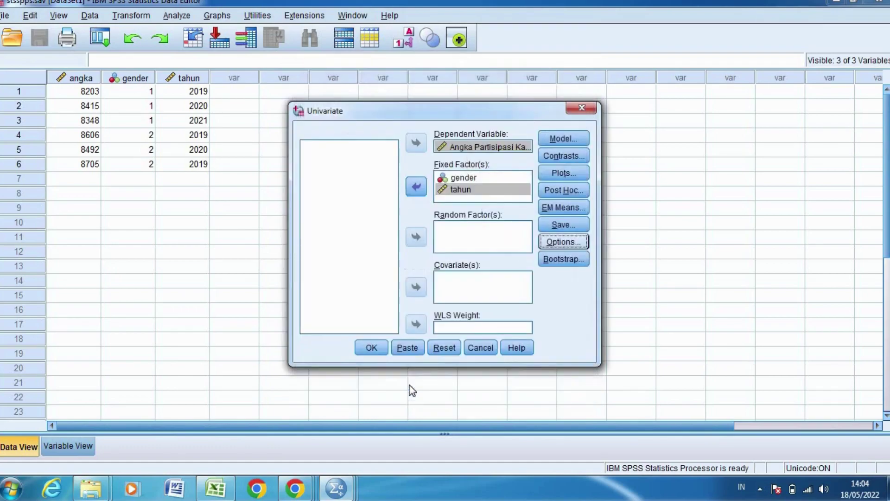
- Run the Univariate analysis and view its output in the maximized Viewer window
left_click(374, 349)
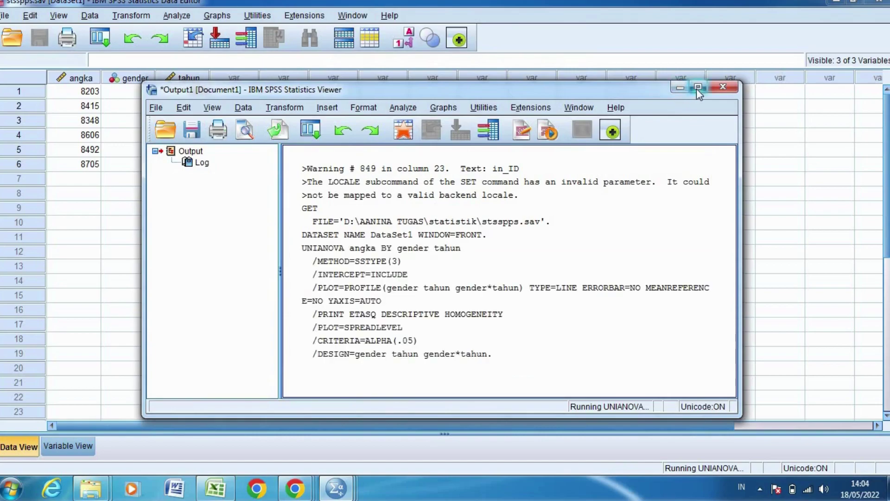
left_click(695, 88)
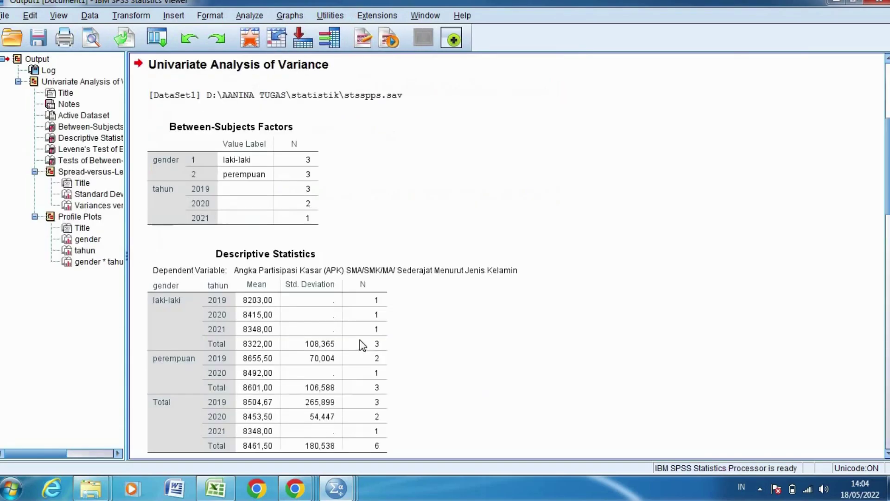
scroll(376, 194, "down", 12)
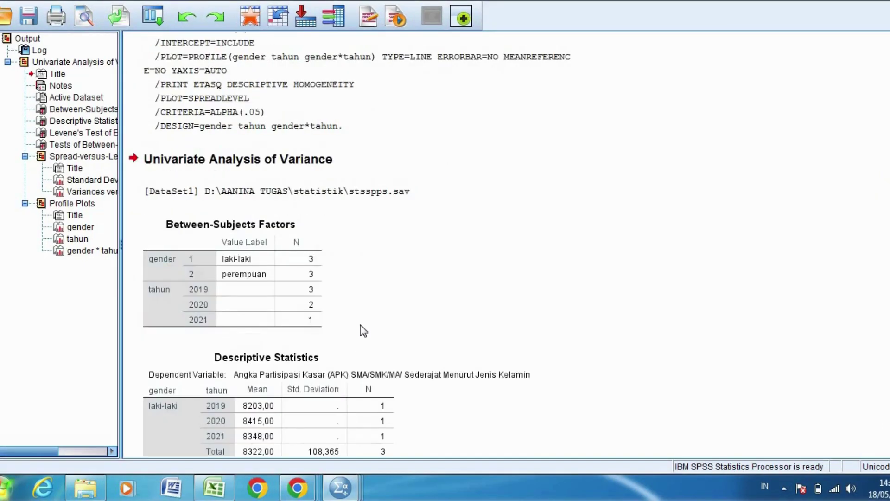
- Review the Between-Subjects Factors, Descriptive Statistics, Levene's Test and Tests of Between-Subjects Effects tables in the Univariate output
scroll(360, 325, "down", 3)
left_click(257, 185)
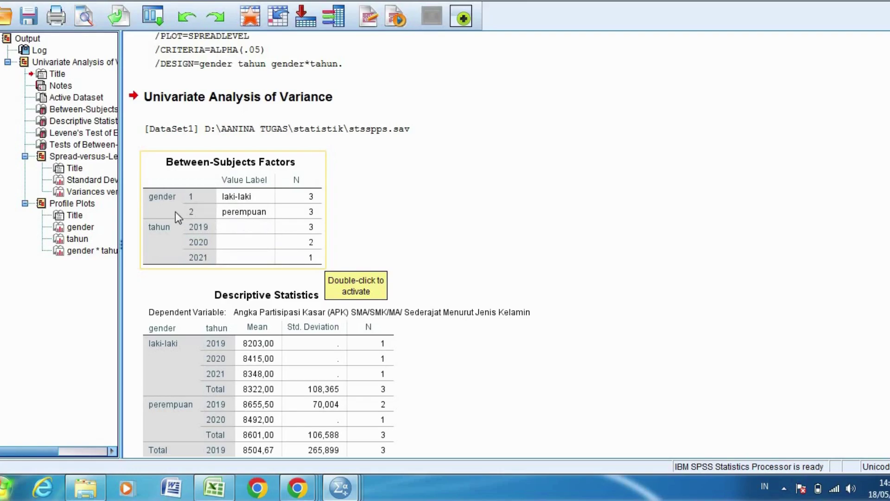
scroll(360, 327, "down", 3)
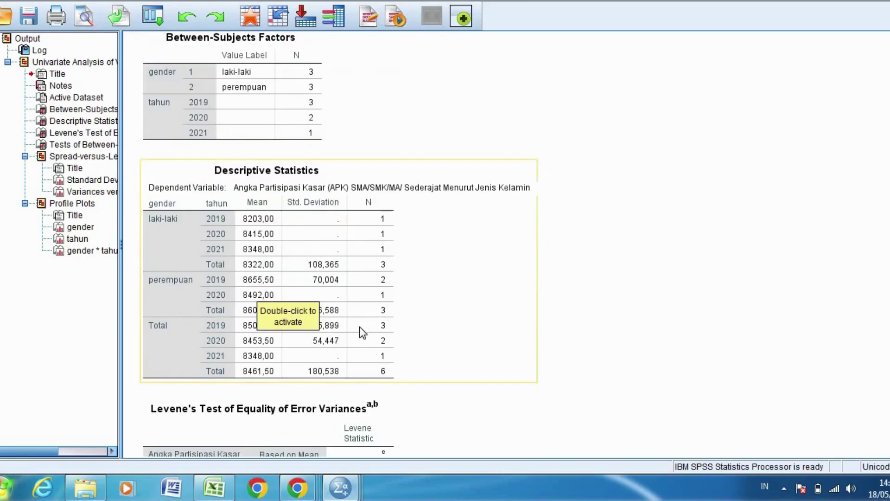
scroll(359, 326, "down", 2)
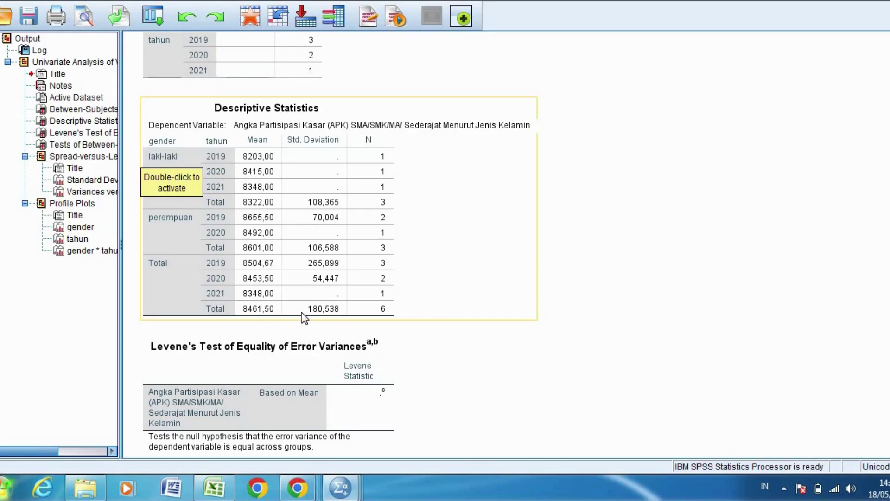
scroll(313, 327, "down", 4)
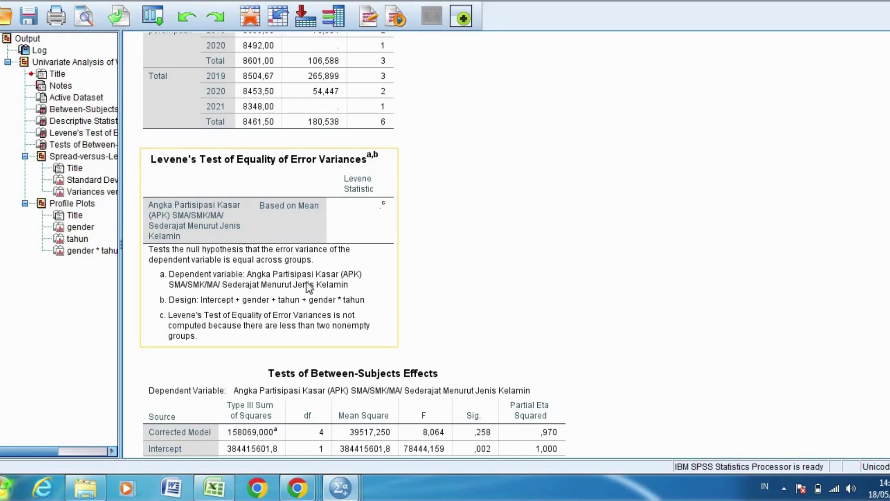
left_click(522, 227)
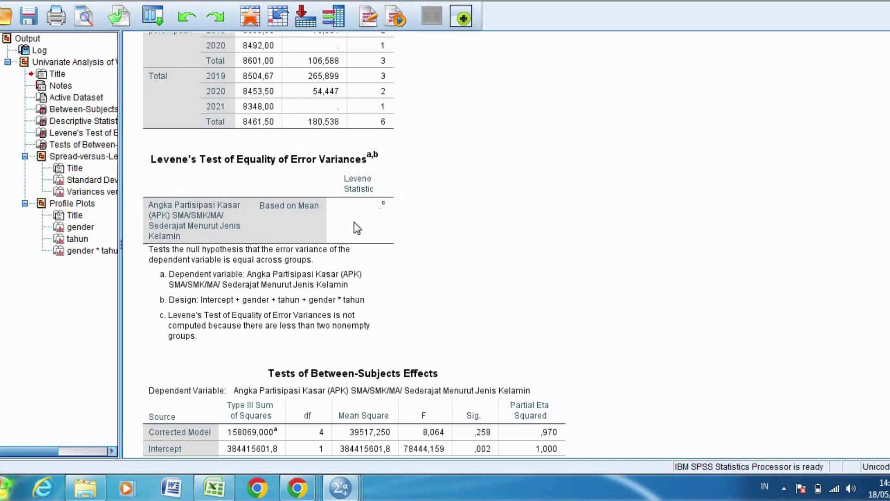
left_click(374, 238)
scroll(374, 239, "down", 3)
left_click(374, 238)
scroll(374, 238, "down", 3)
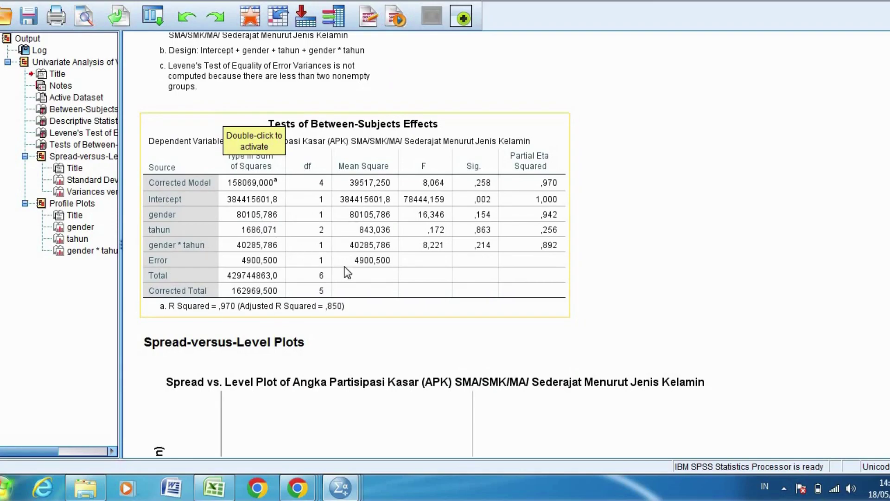
- Examine the spread-versus-level plots and the estimated marginal means profile plots in the Univariate output
scroll(348, 273, "down", 5)
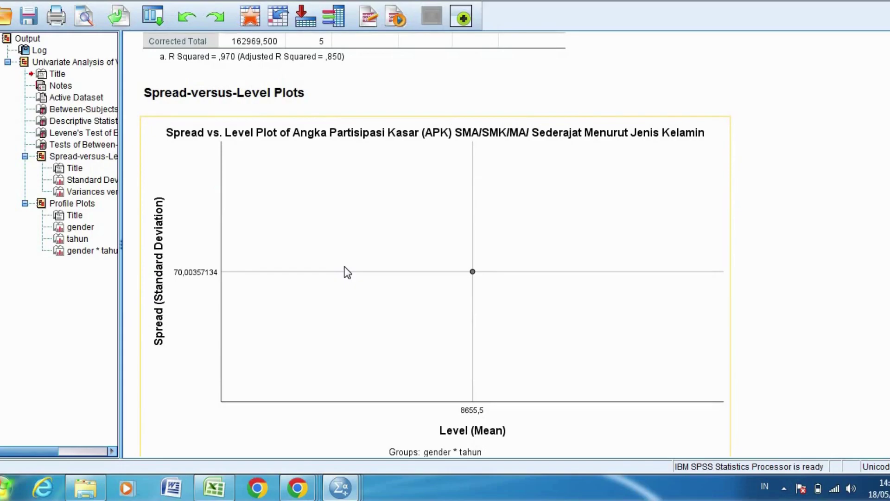
scroll(347, 273, "down", 3)
scroll(347, 273, "down", 5)
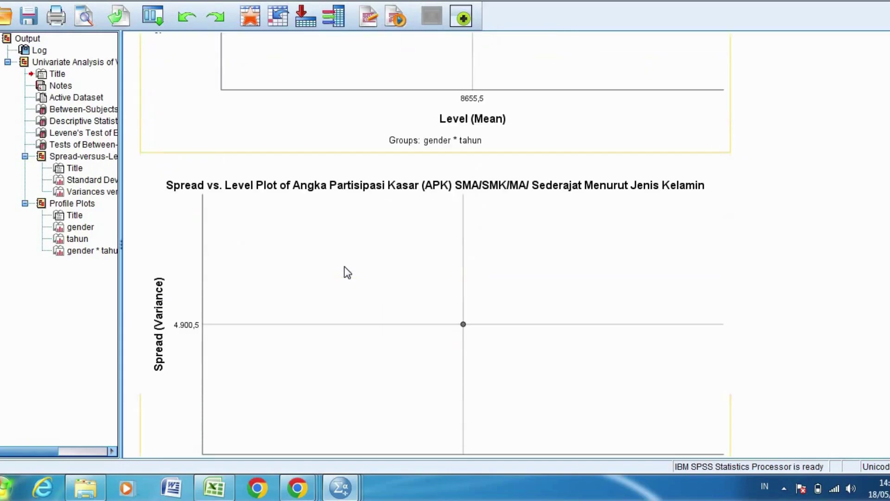
scroll(347, 273, "down", 4)
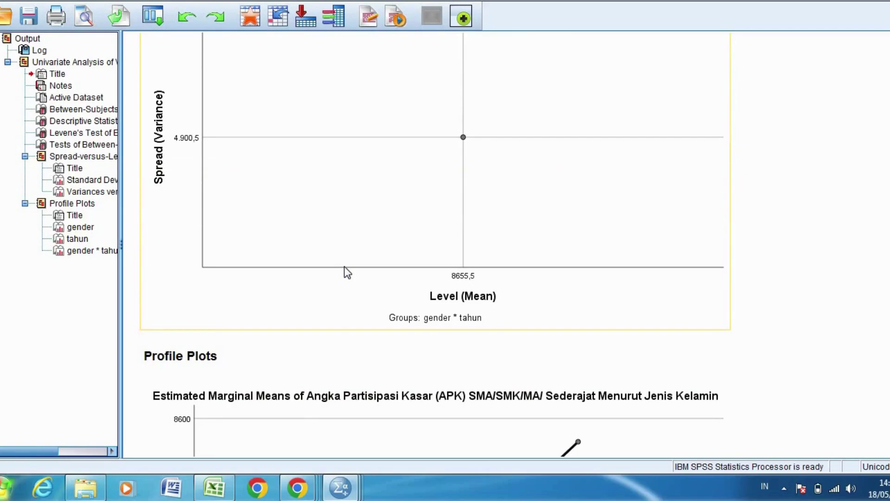
scroll(349, 298, "down", 16)
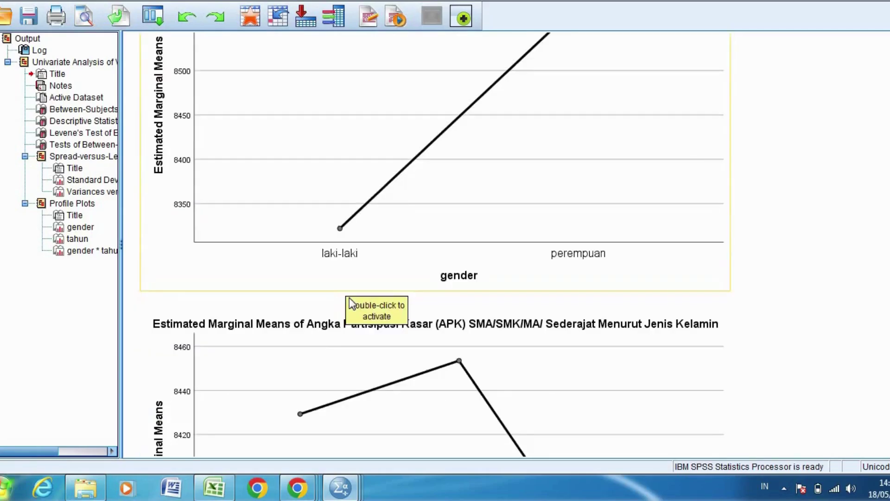
scroll(349, 298, "down", 5)
scroll(349, 298, "up", 20)
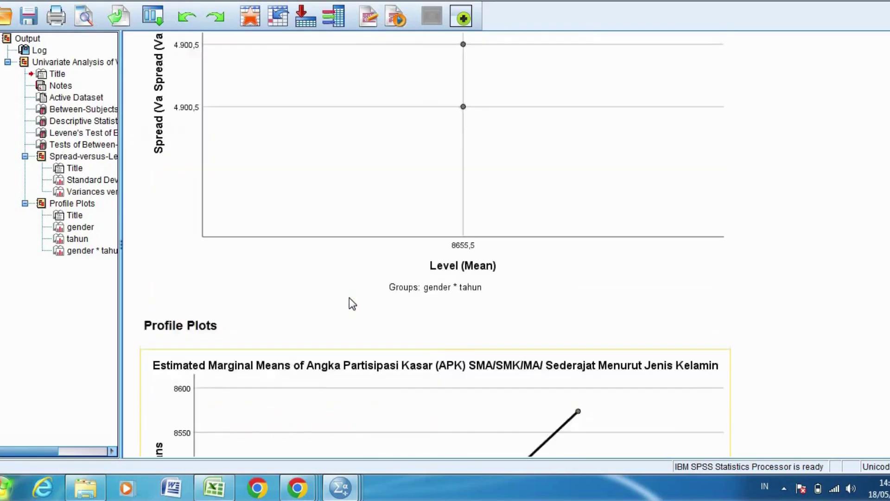